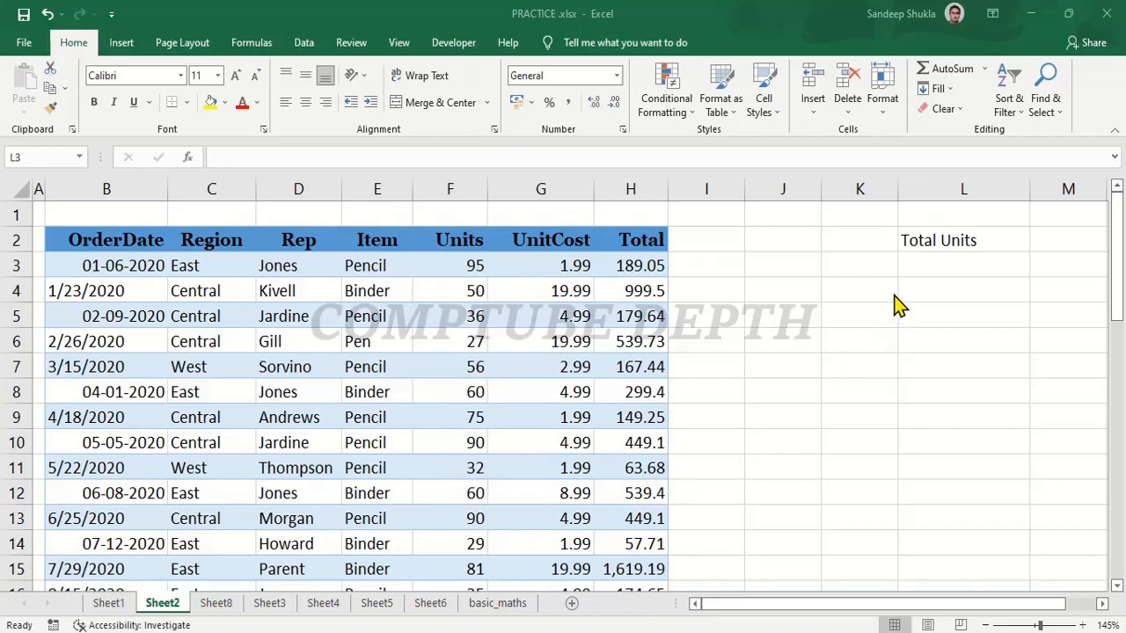
Total the Units column in cell L3 with the formula =SUM(F3:F45).
click(918, 257)
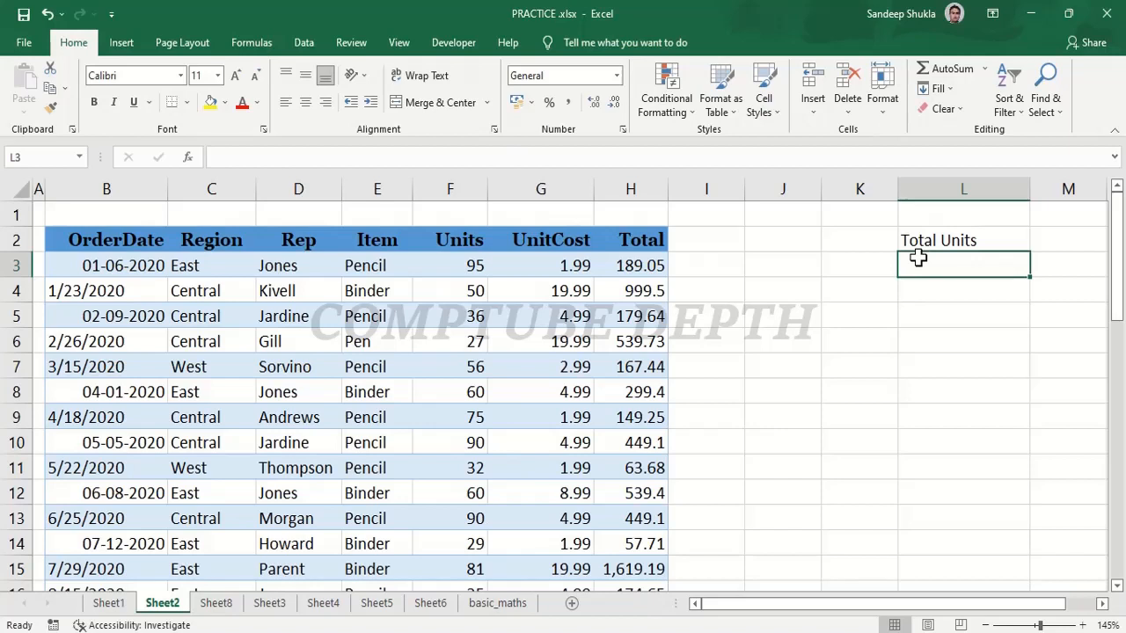
text(=sum()
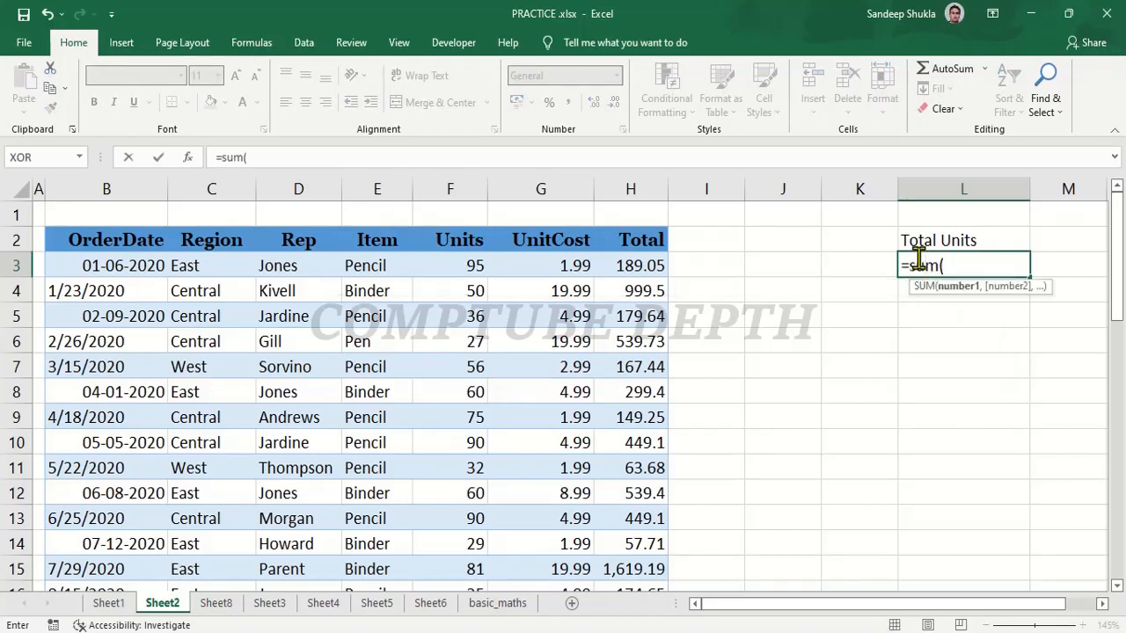
click(456, 263)
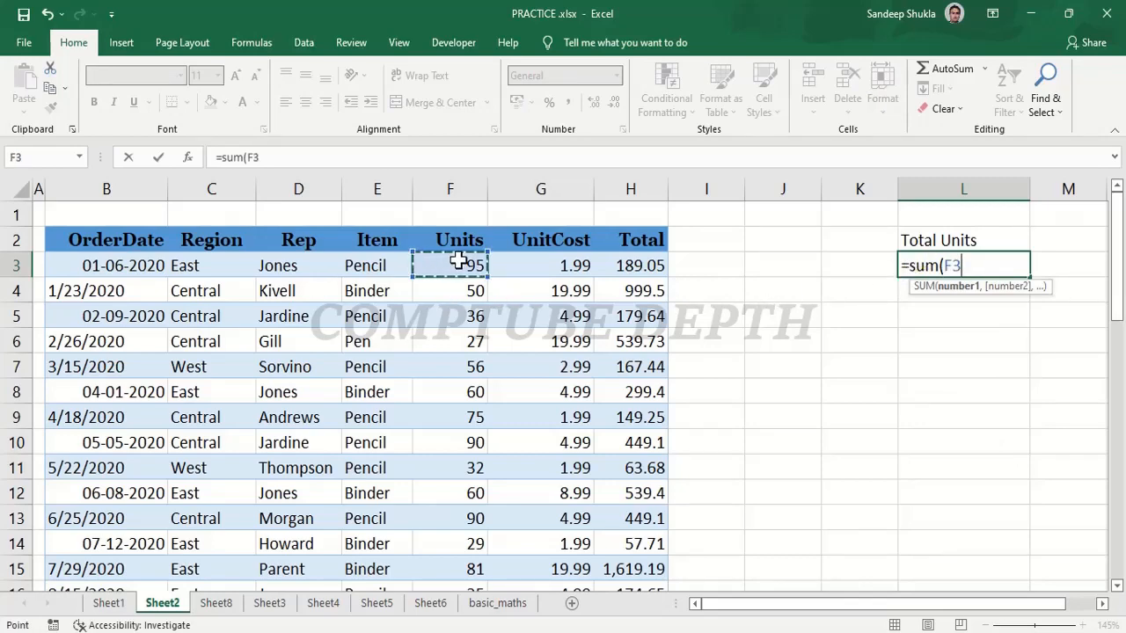
key(ctrl+shift+Down)
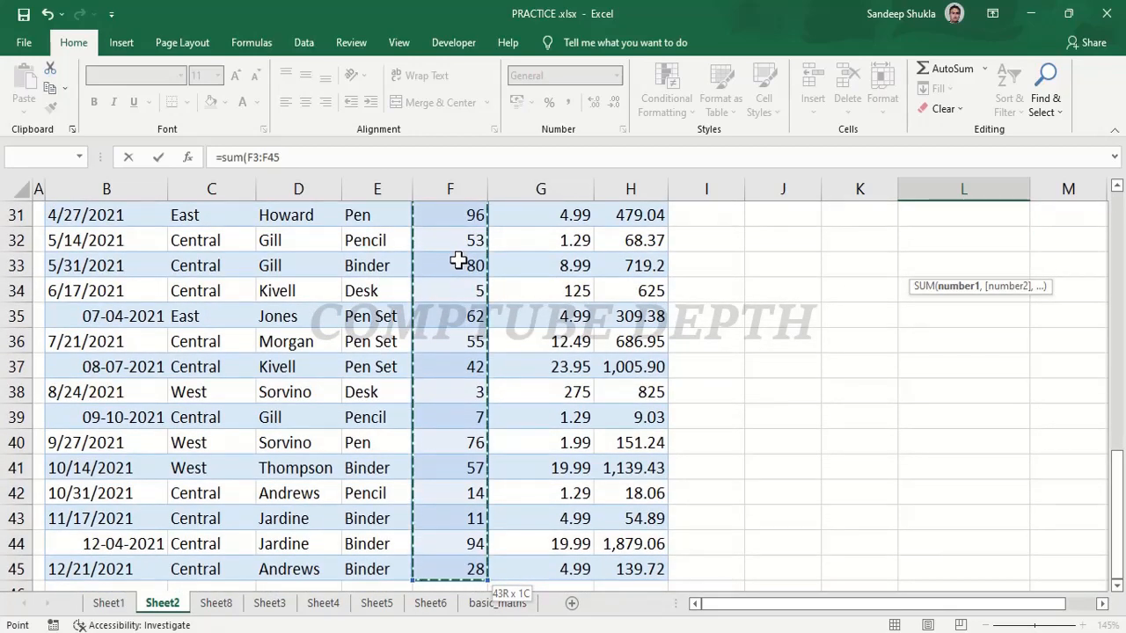
scroll(459, 260, up, 9)
scroll(458, 260, up, 1)
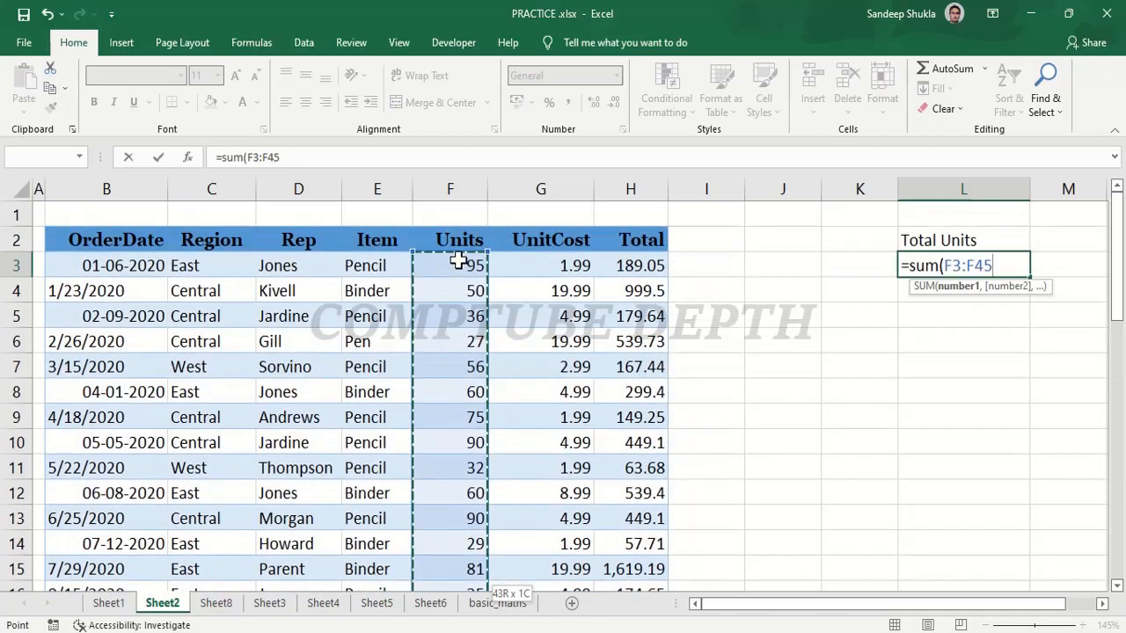
text())
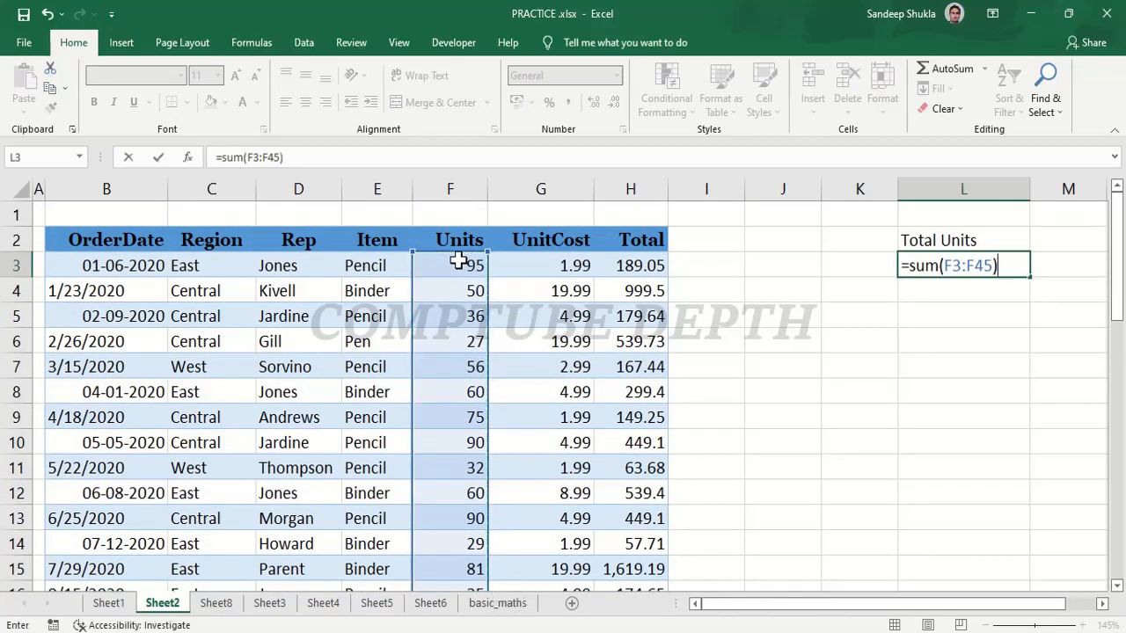
key(Return)
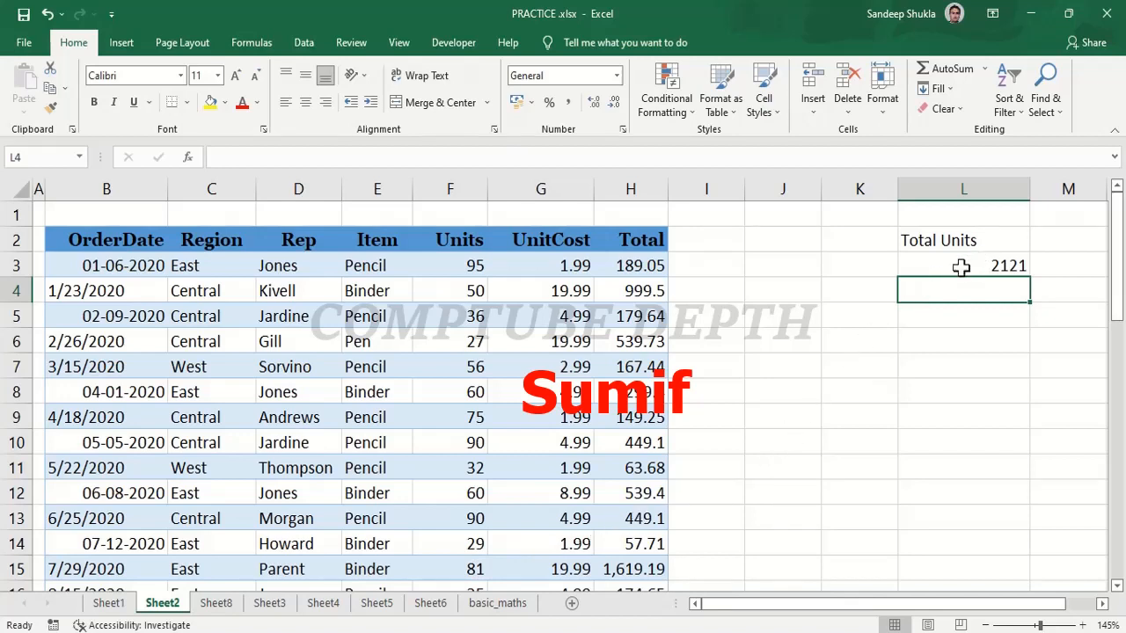
Add the heading "items" in cell K2 and clear the formula from L3.
click(855, 246)
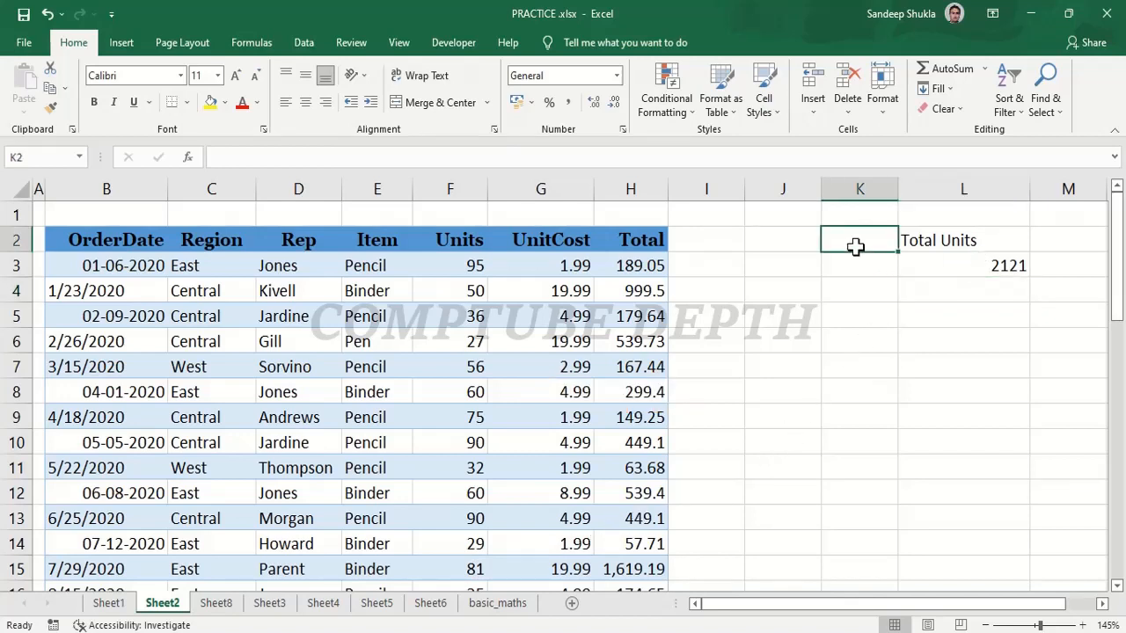
text(items)
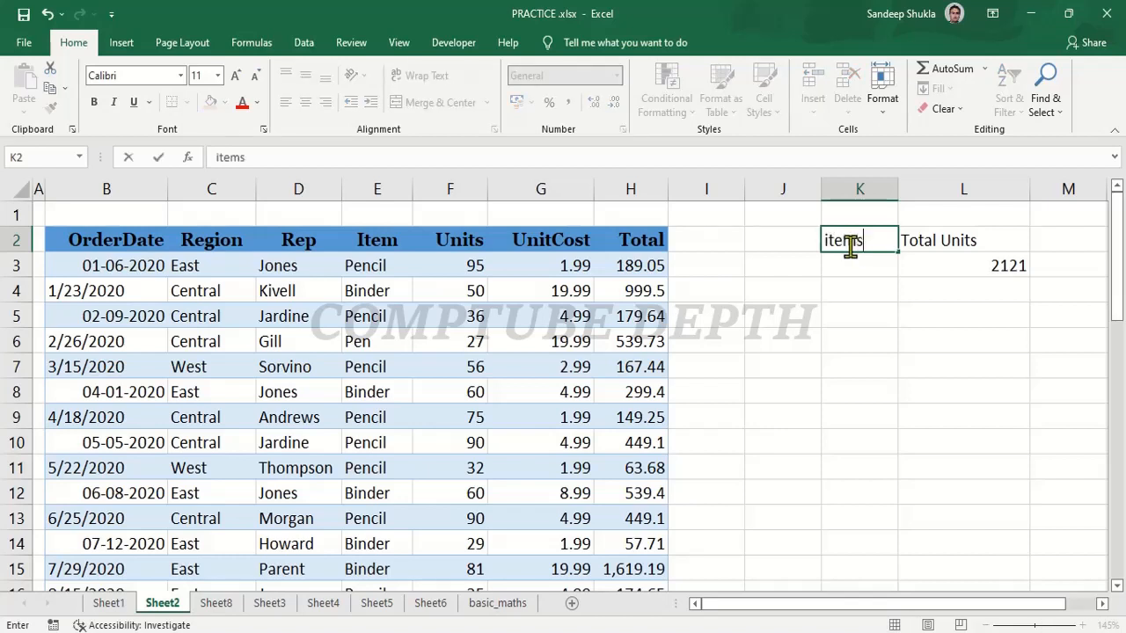
click(969, 259)
key(Delete)
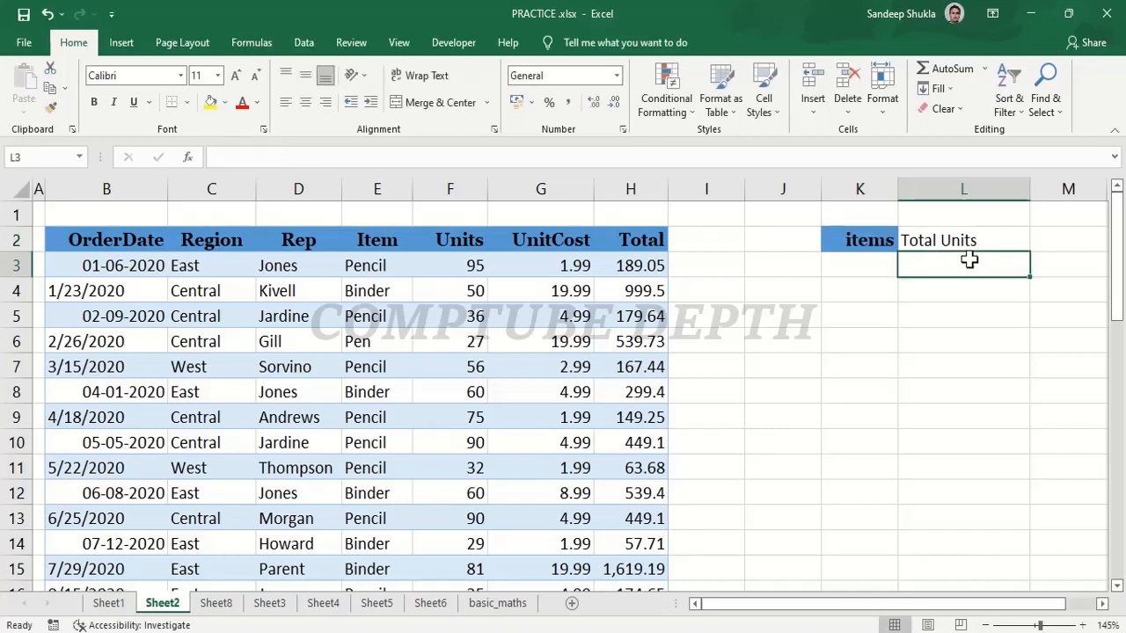
Enter "pencil" in K3 and begin a SUMIF formula in L3 with the Item column E3:E45 as its range.
click(869, 273)
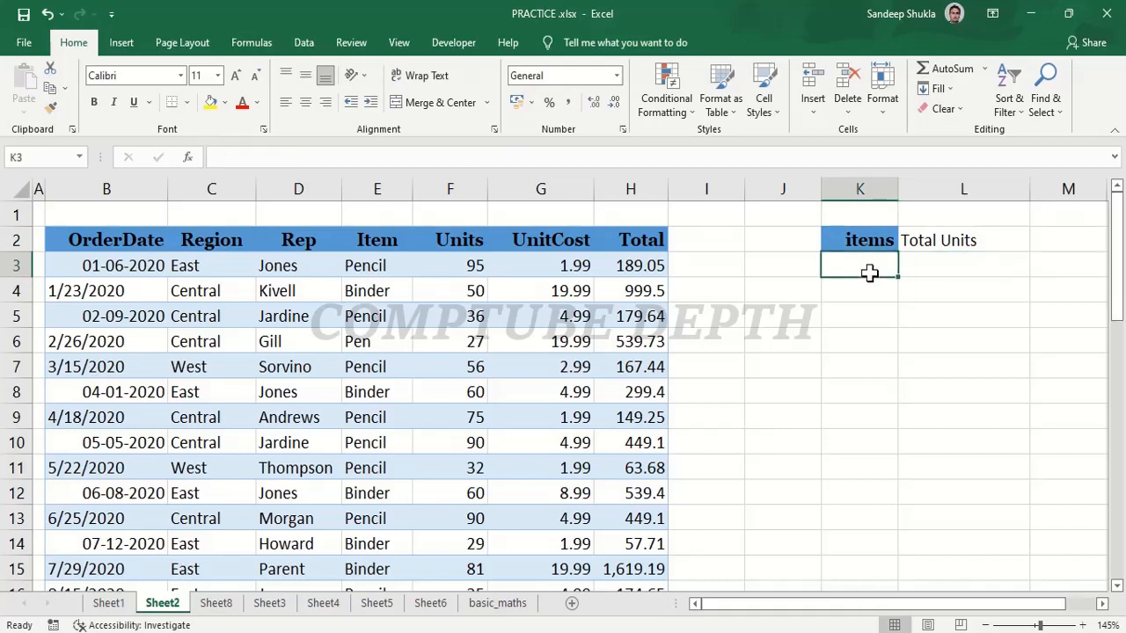
text(pencil)
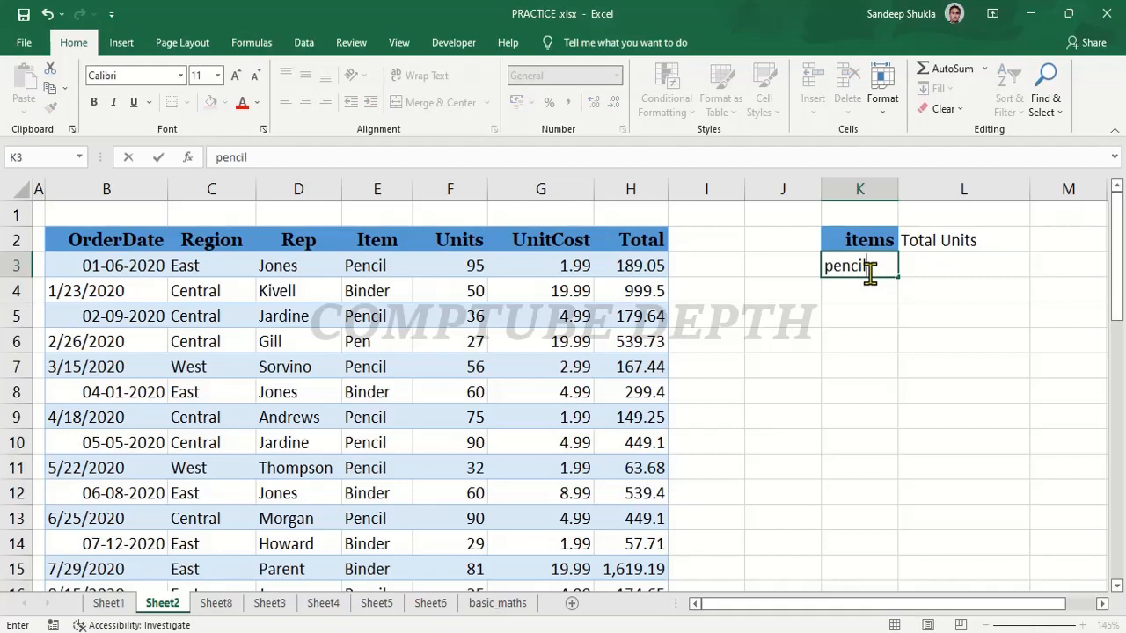
click(941, 261)
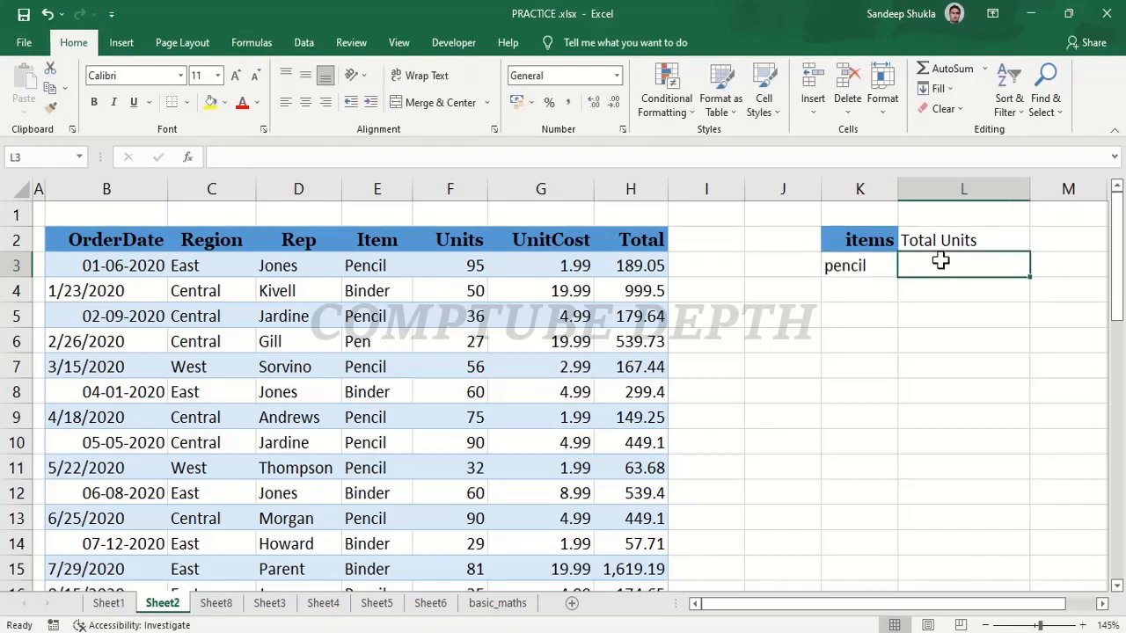
text(=)
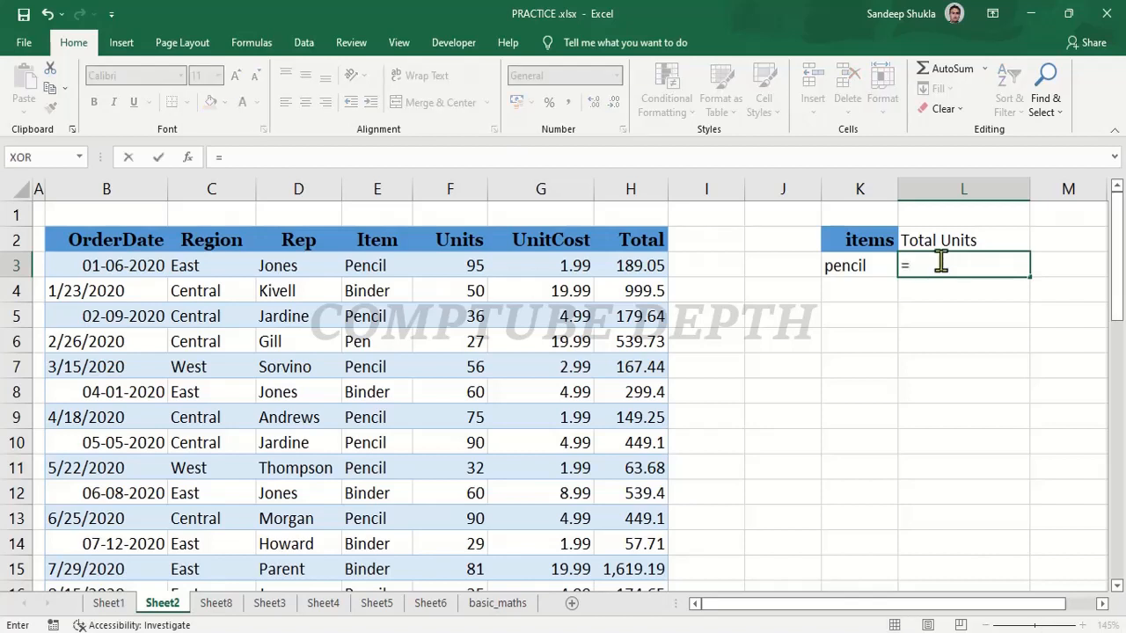
text(sumif)
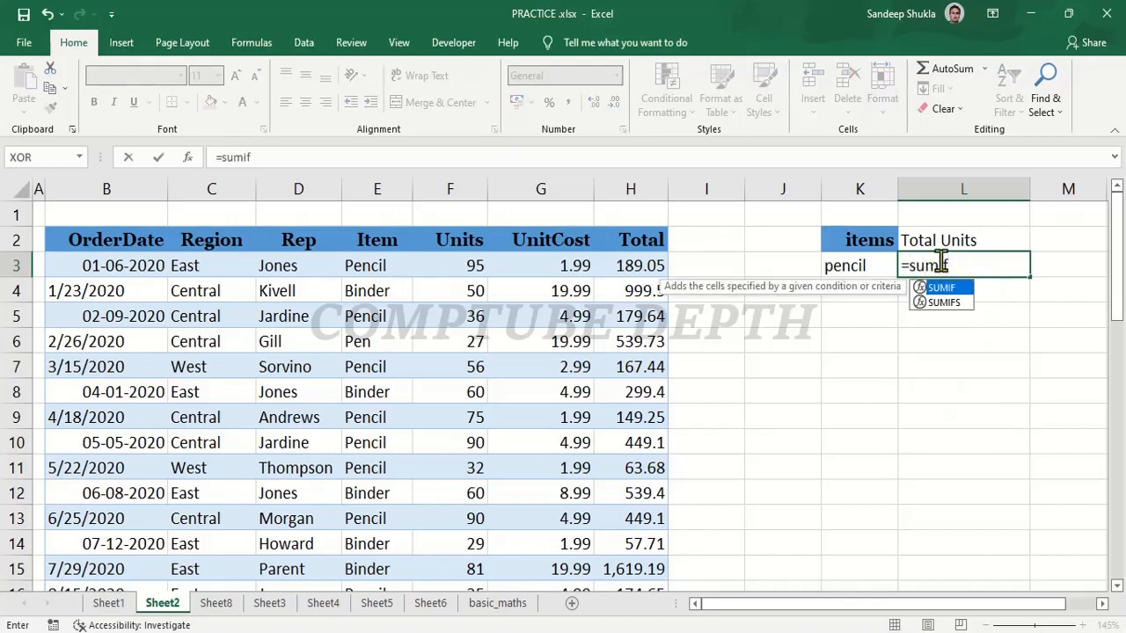
text(()
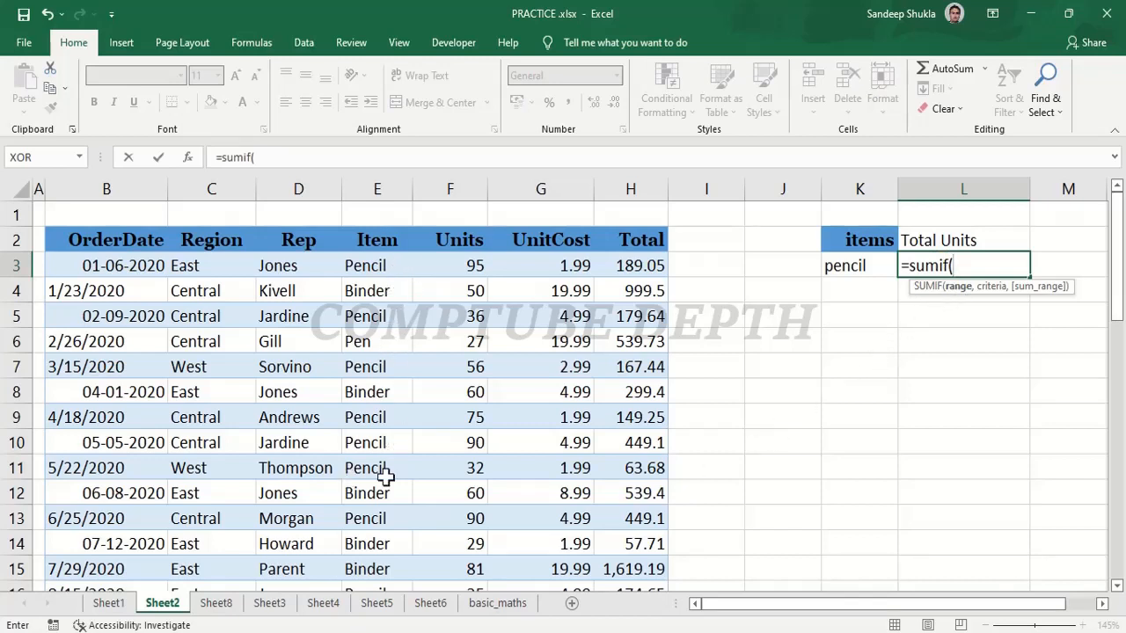
scroll(379, 523, down, 3)
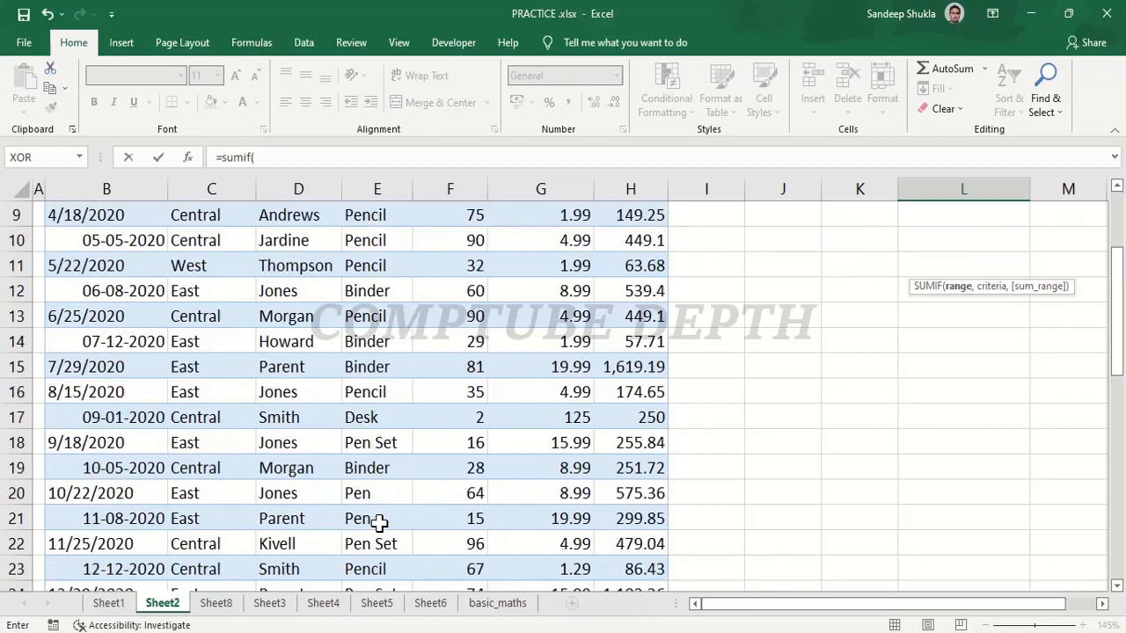
scroll(379, 522, down, 1)
scroll(378, 484, up, 4)
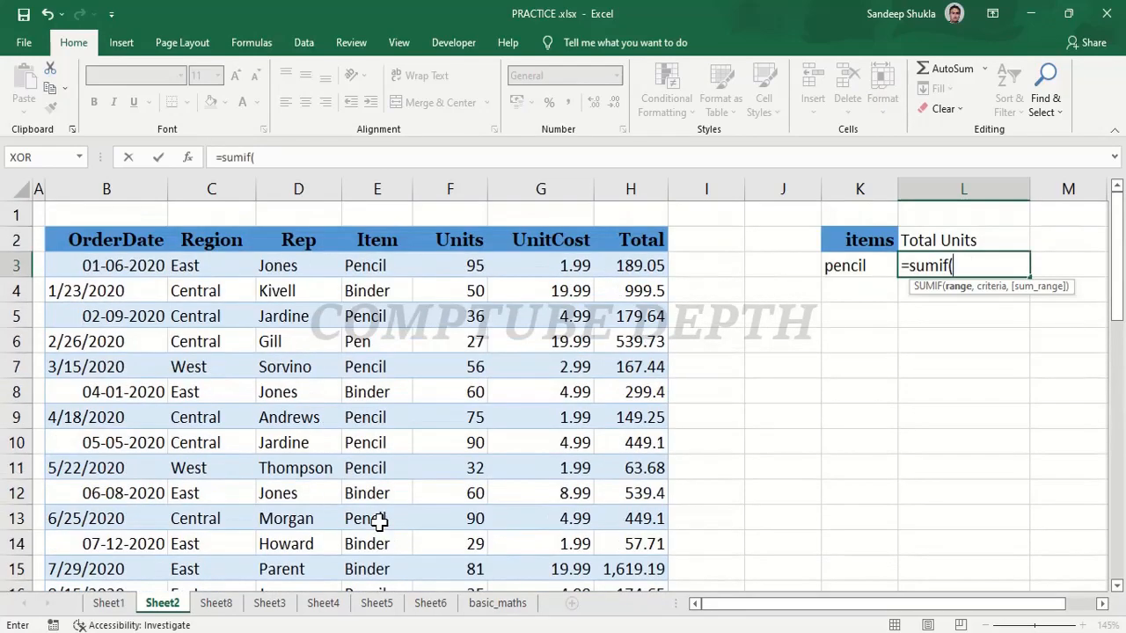
click(376, 264)
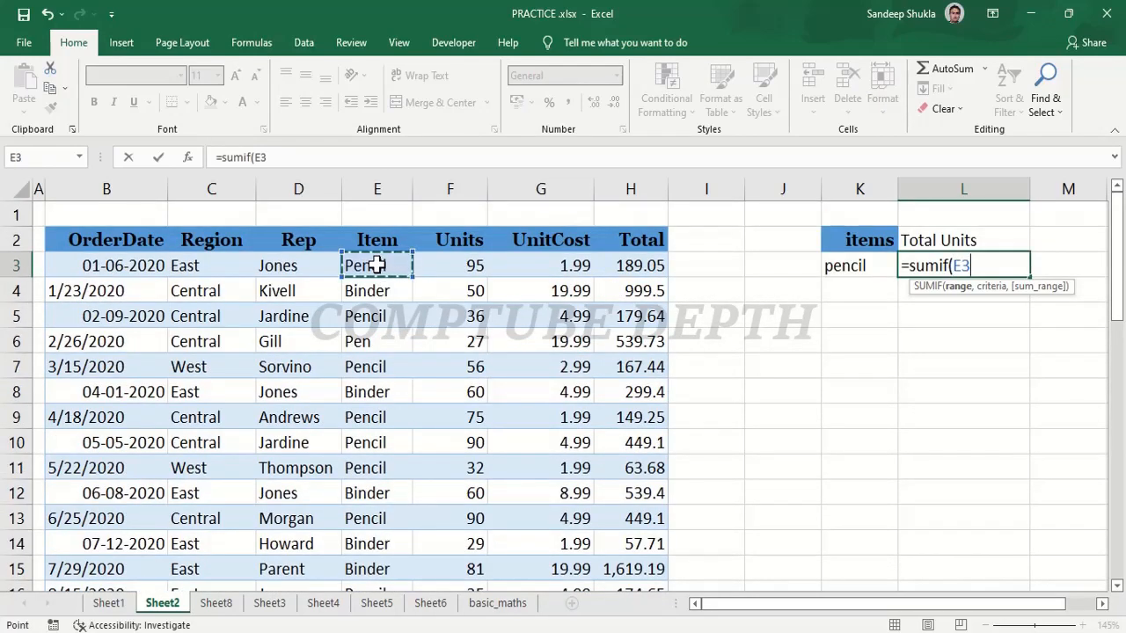
key(ctrl+shift+Down)
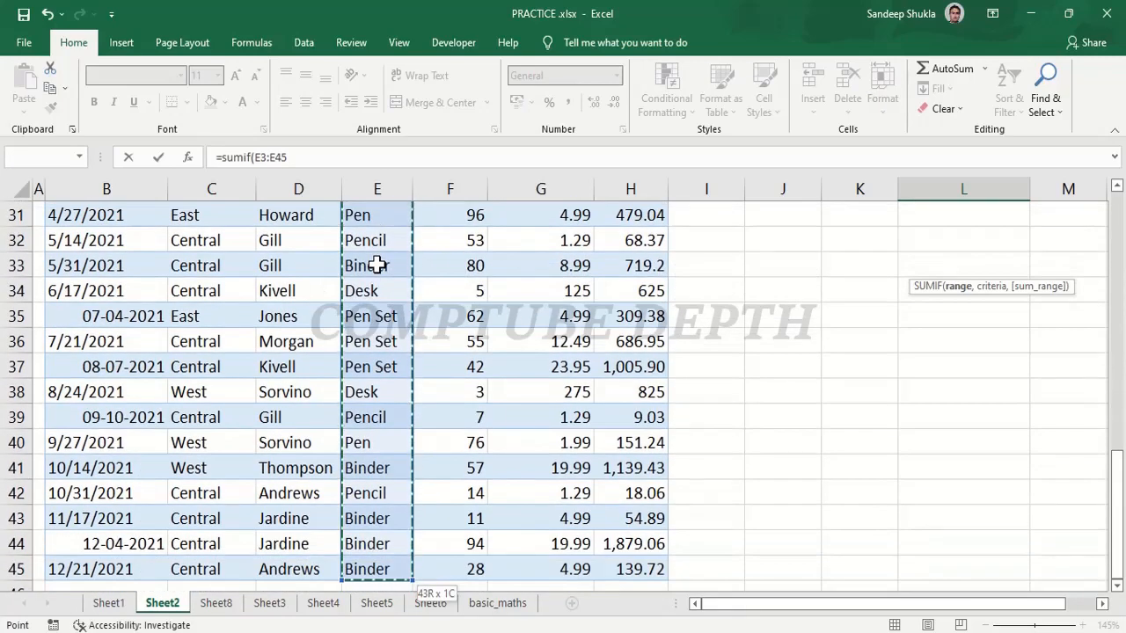
scroll(376, 264, up, 10)
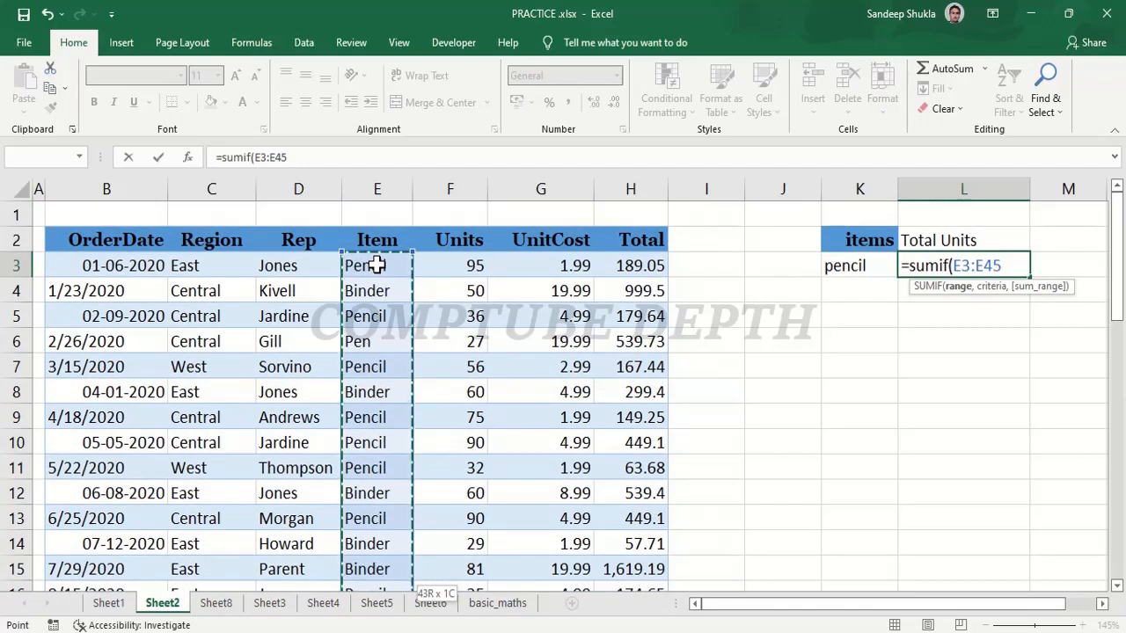
text(,)
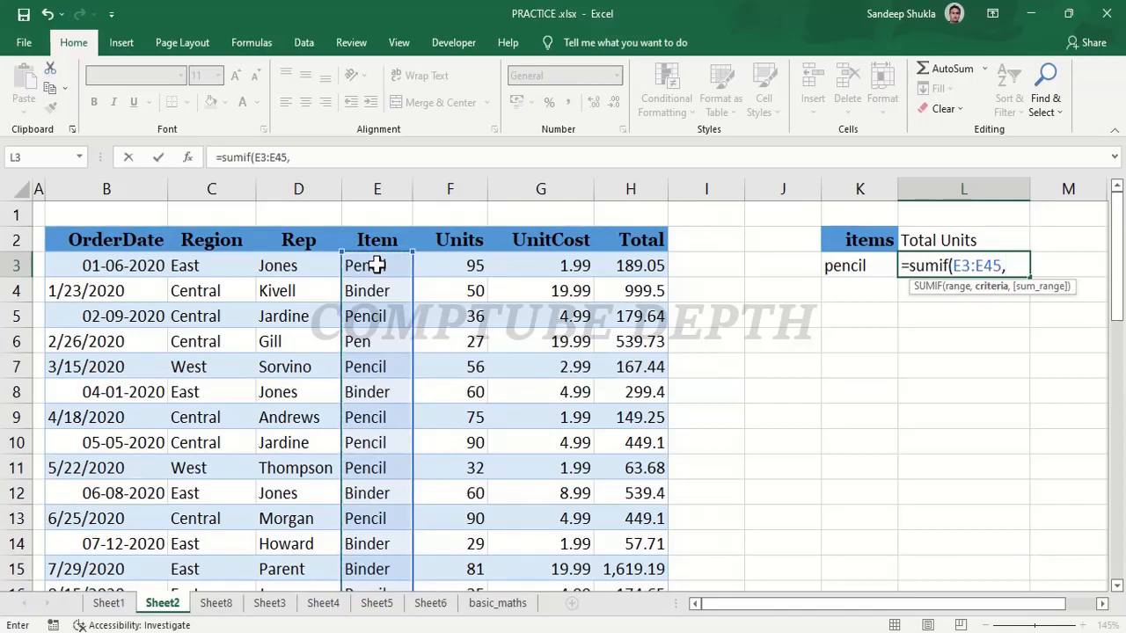
Complete the SUMIF formula in L3 with K3 as the criteria and F3:F45 as the sum range.
click(860, 269)
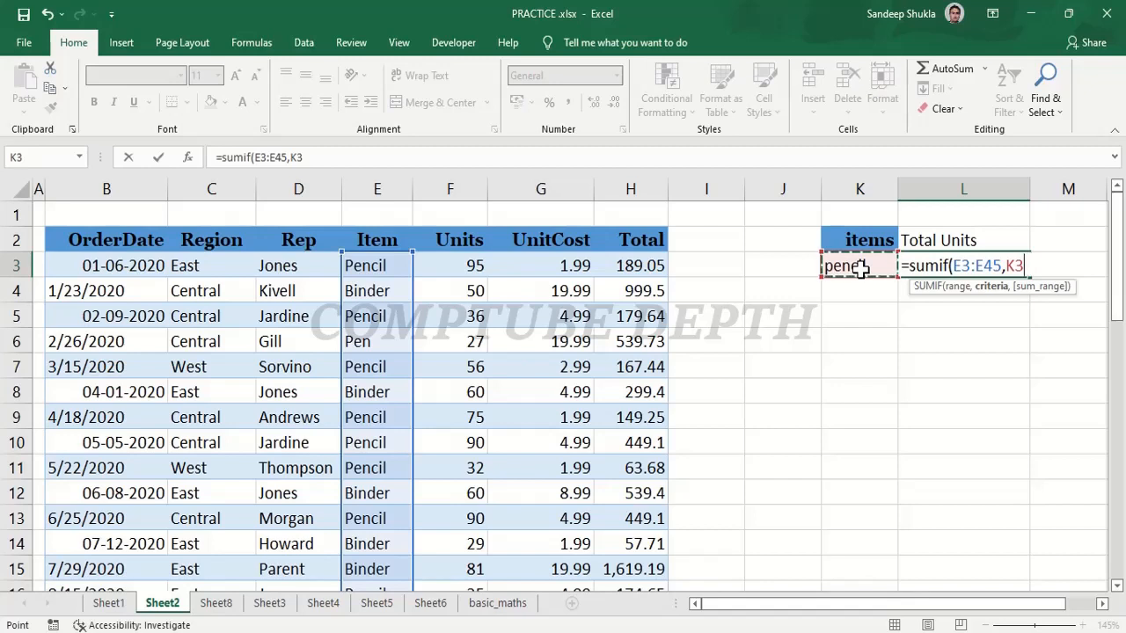
text(,)
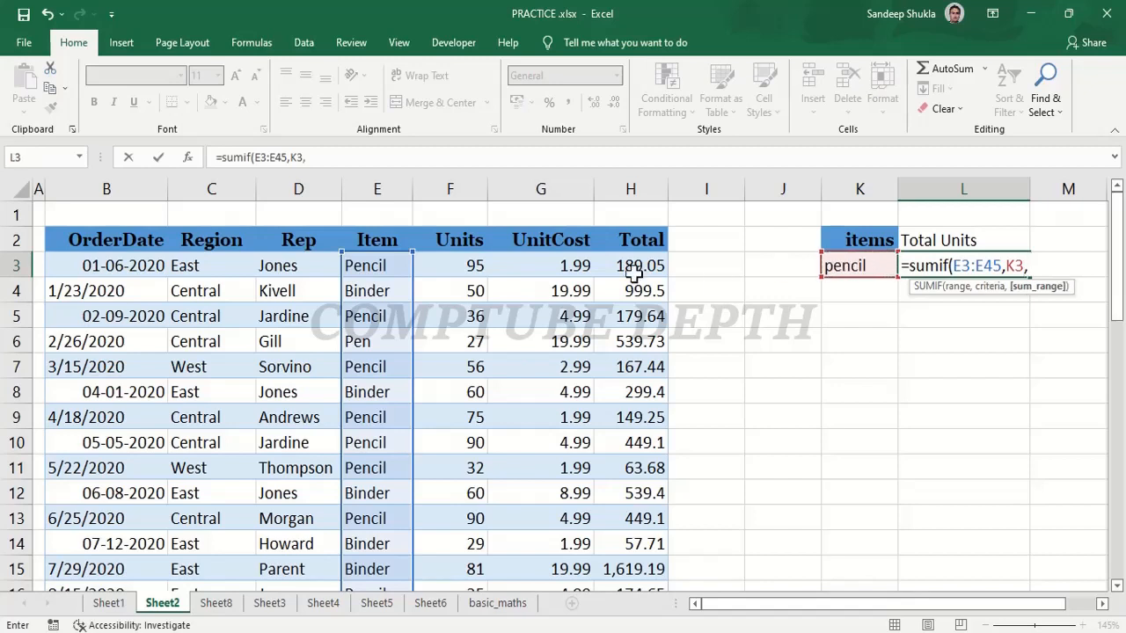
click(472, 267)
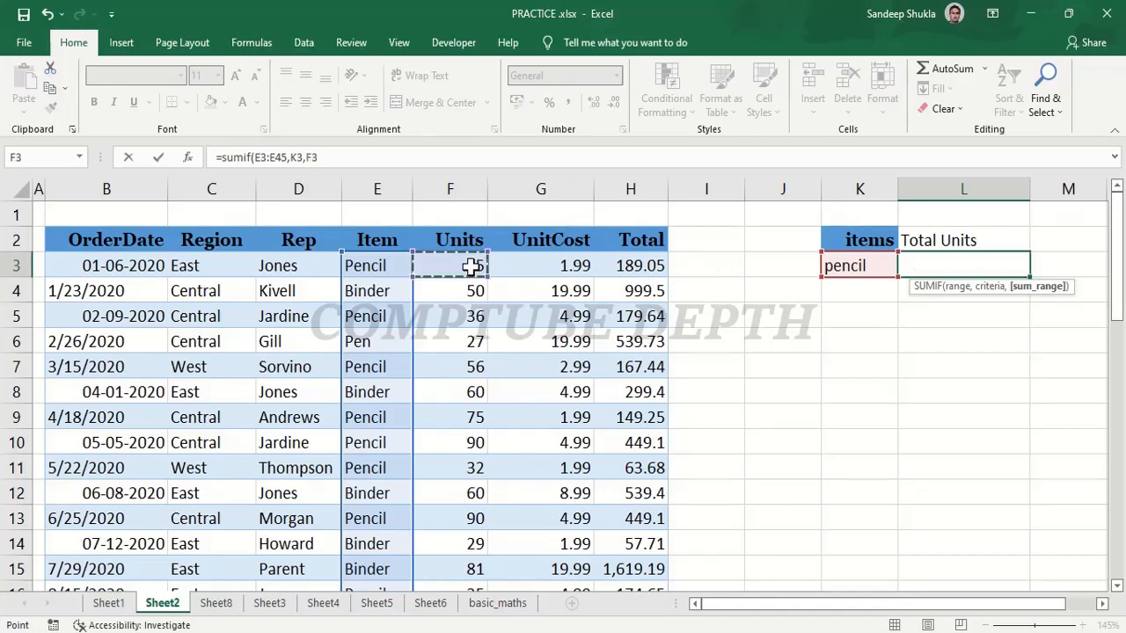
key(ctrl+shift+Down)
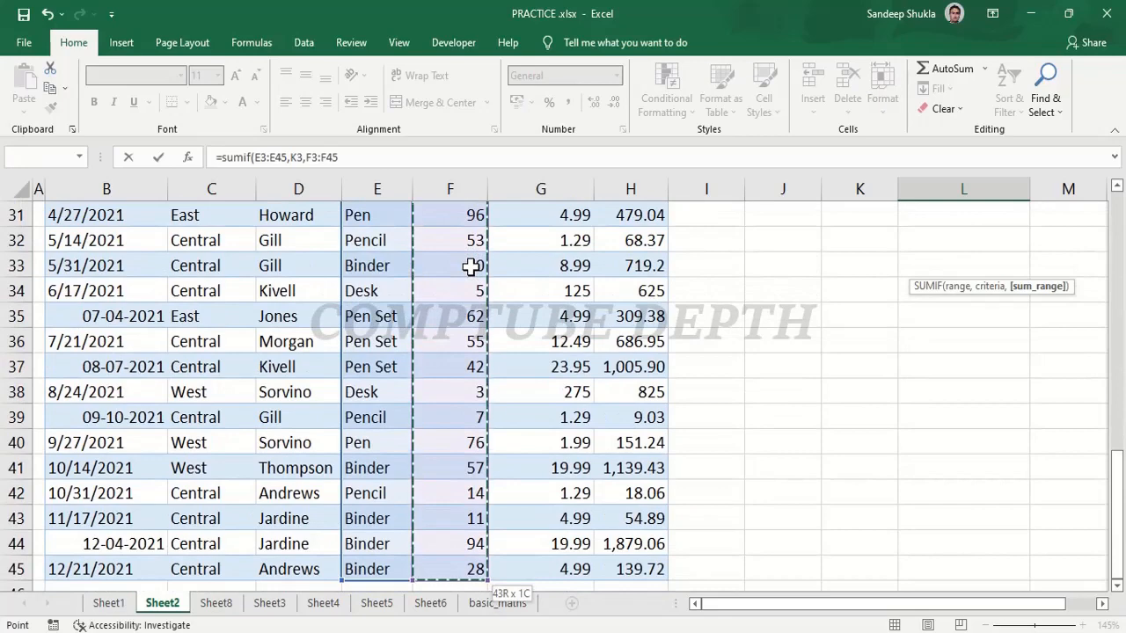
scroll(473, 267, up, 10)
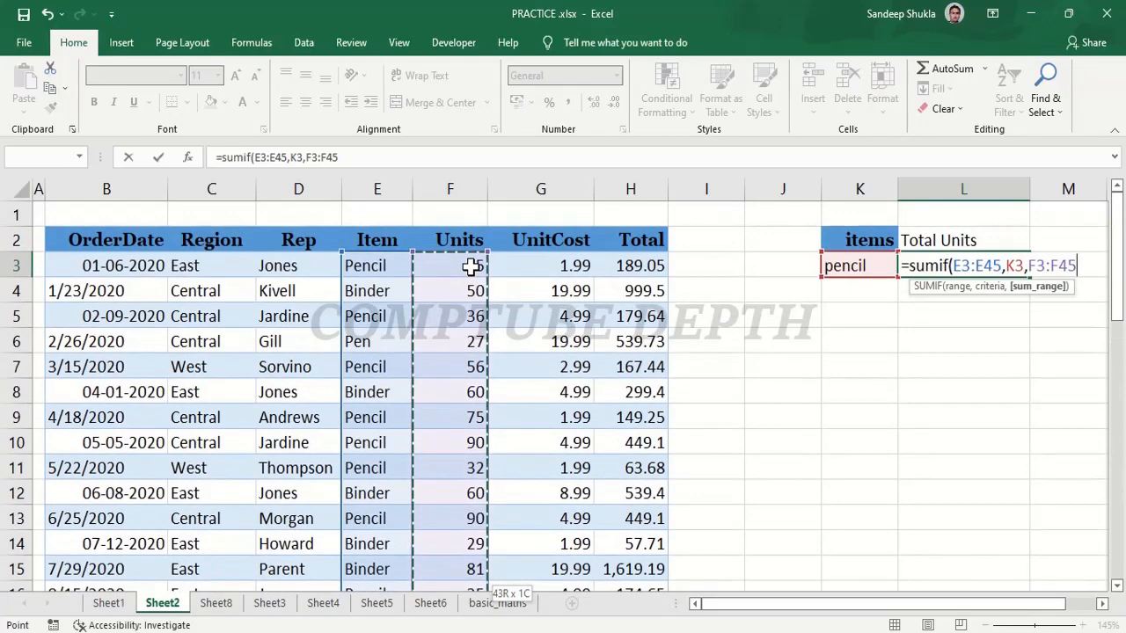
text())
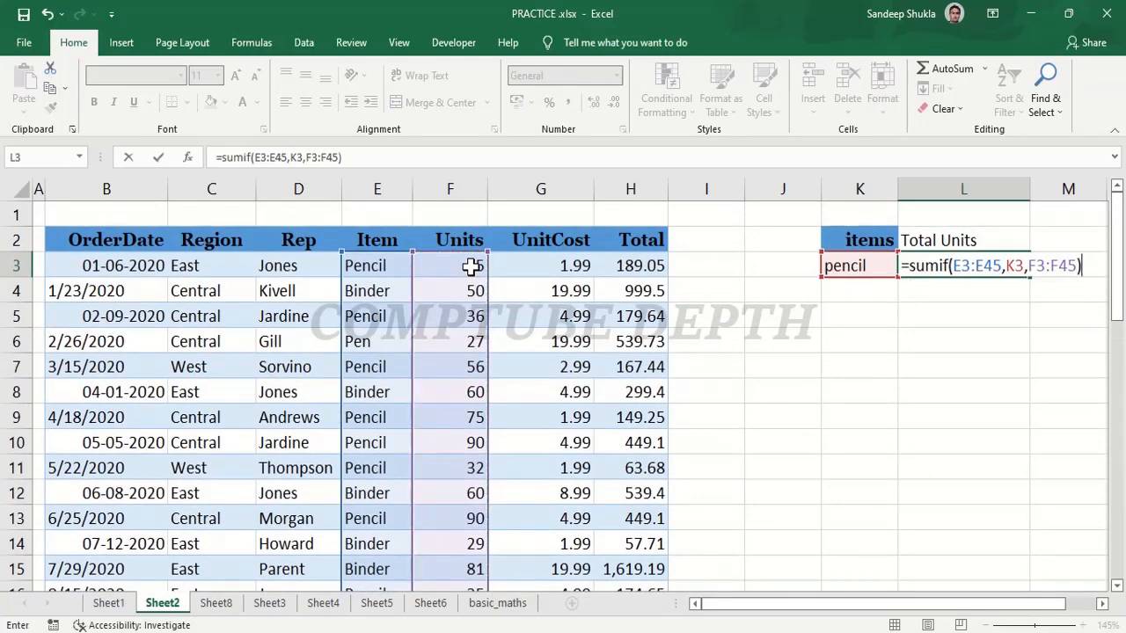
key(Return)
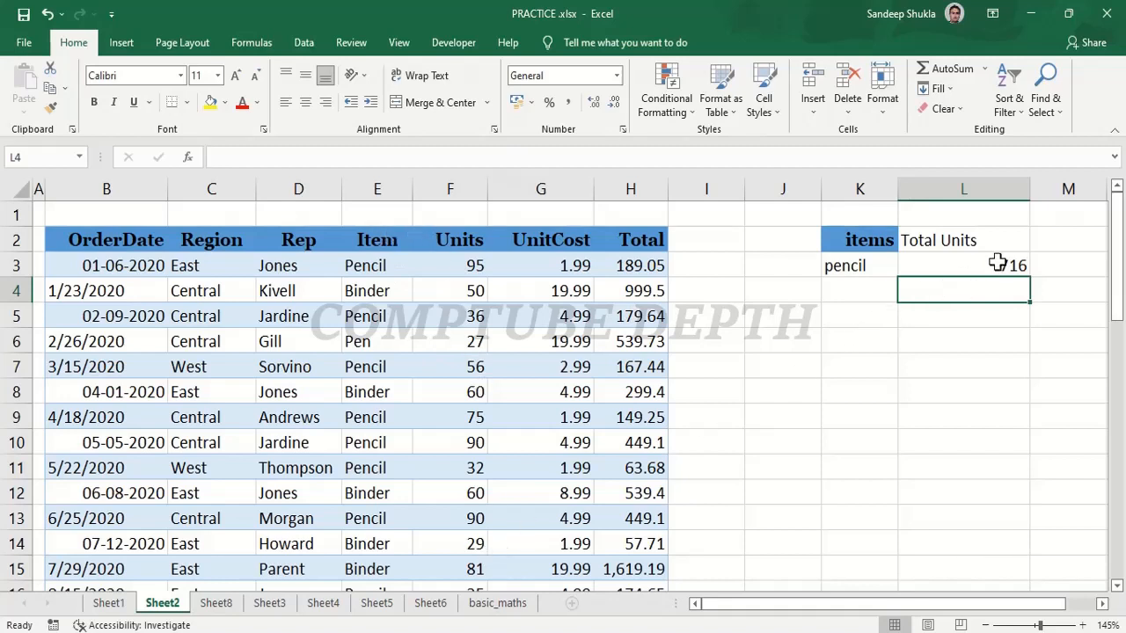
Change the item criterion in cell K3 to "pen".
click(869, 270)
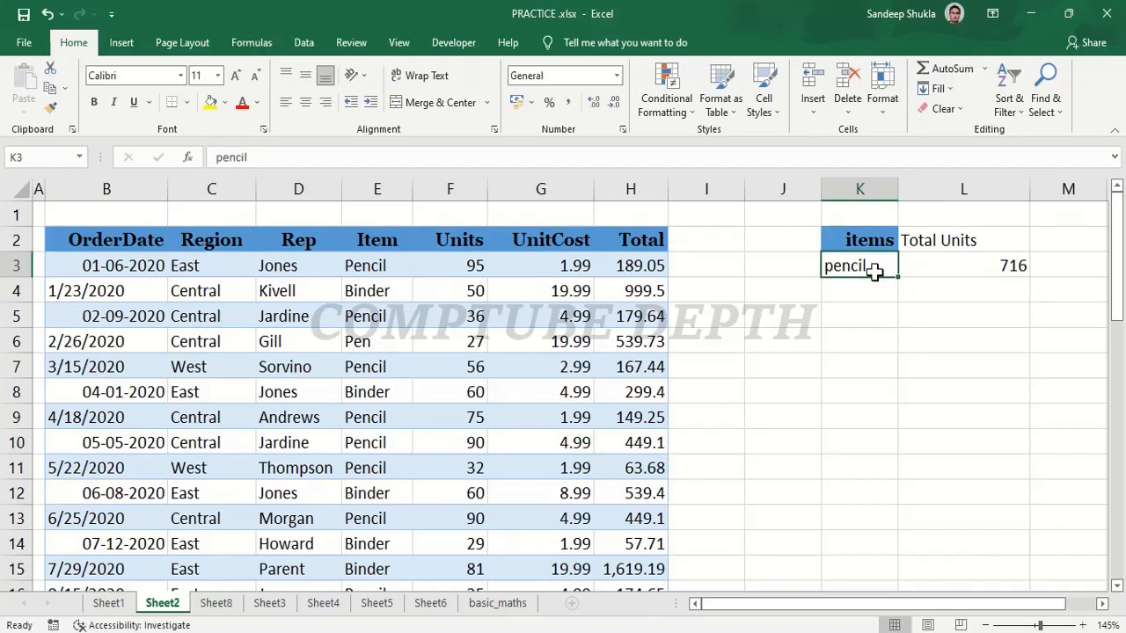
text(pen)
key(Return)
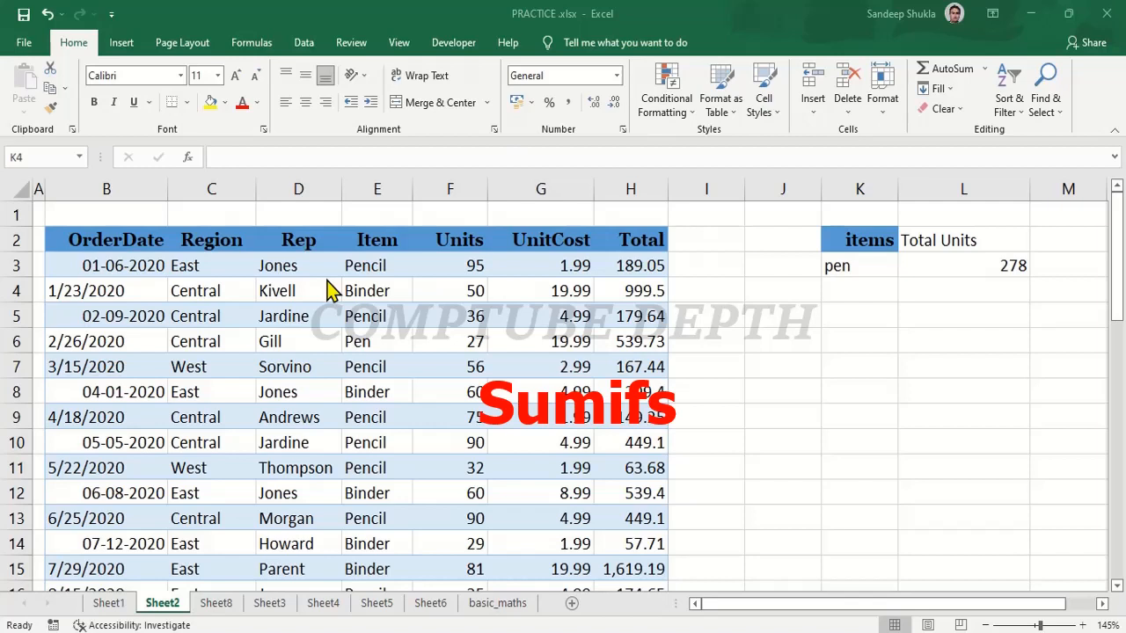
Add the heading "rep" in cell J2 and enter the name of the first order's rep in J3.
click(770, 240)
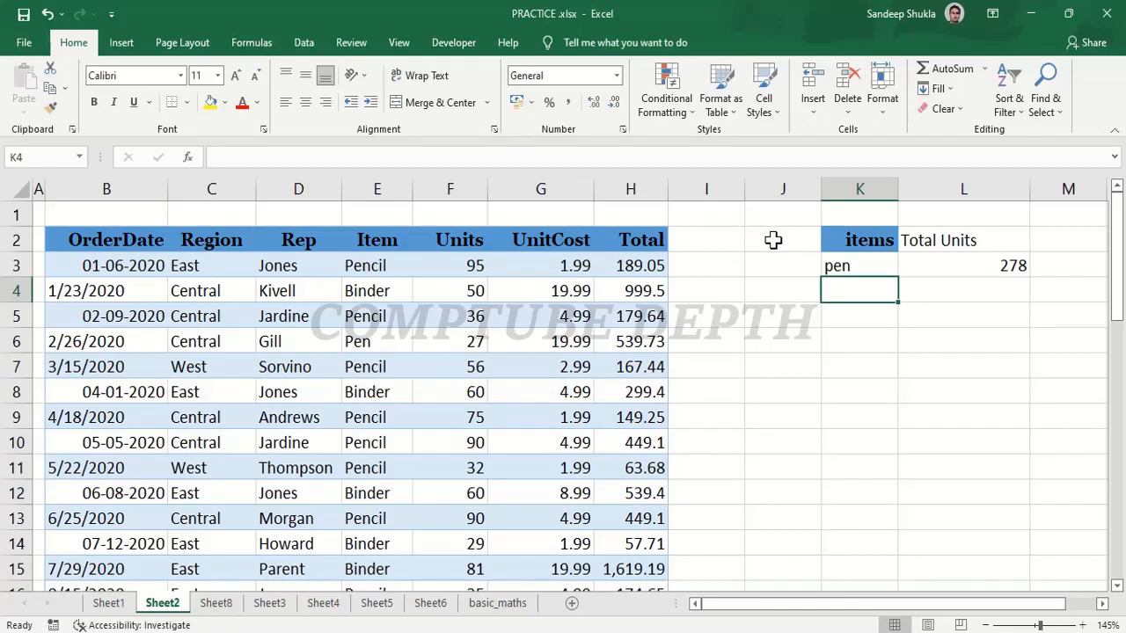
click(772, 239)
text(rep)
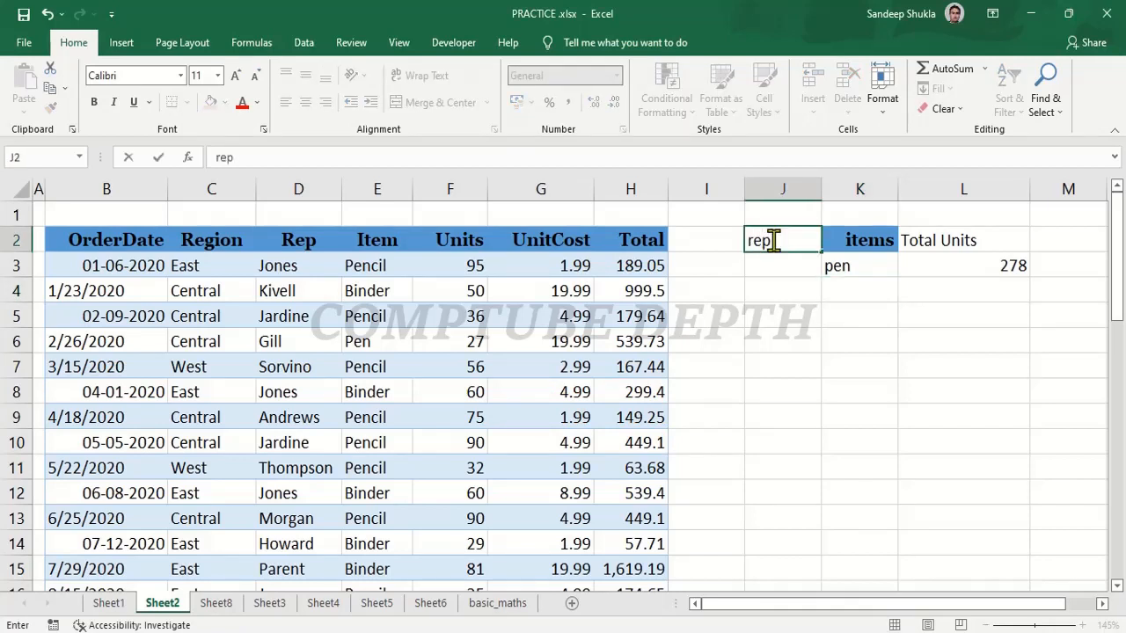
key(Return)
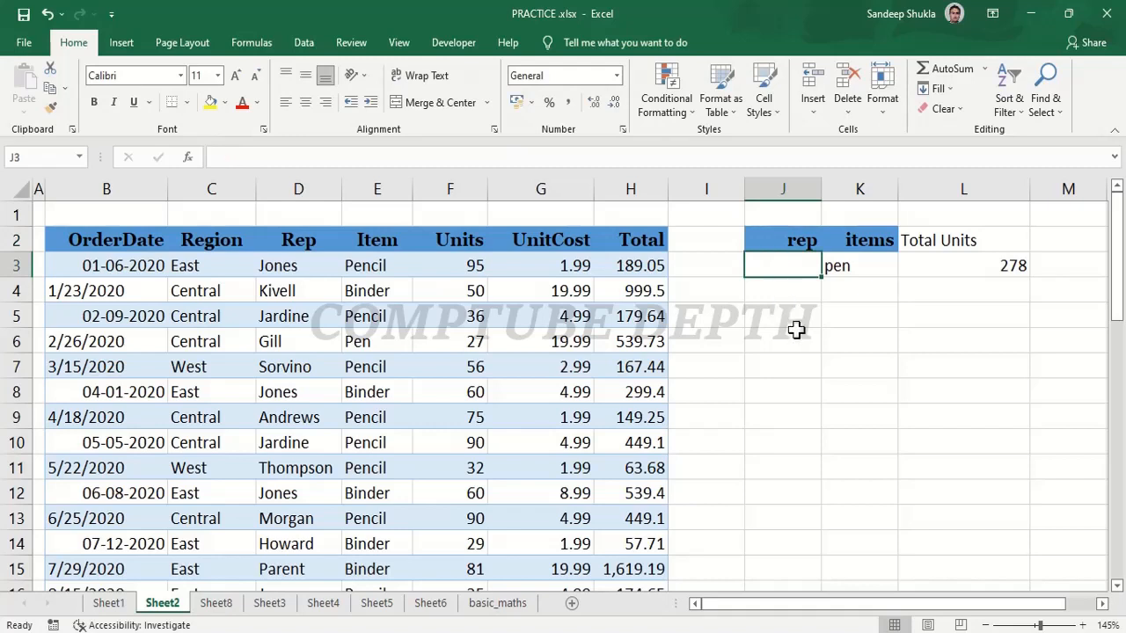
text(jones)
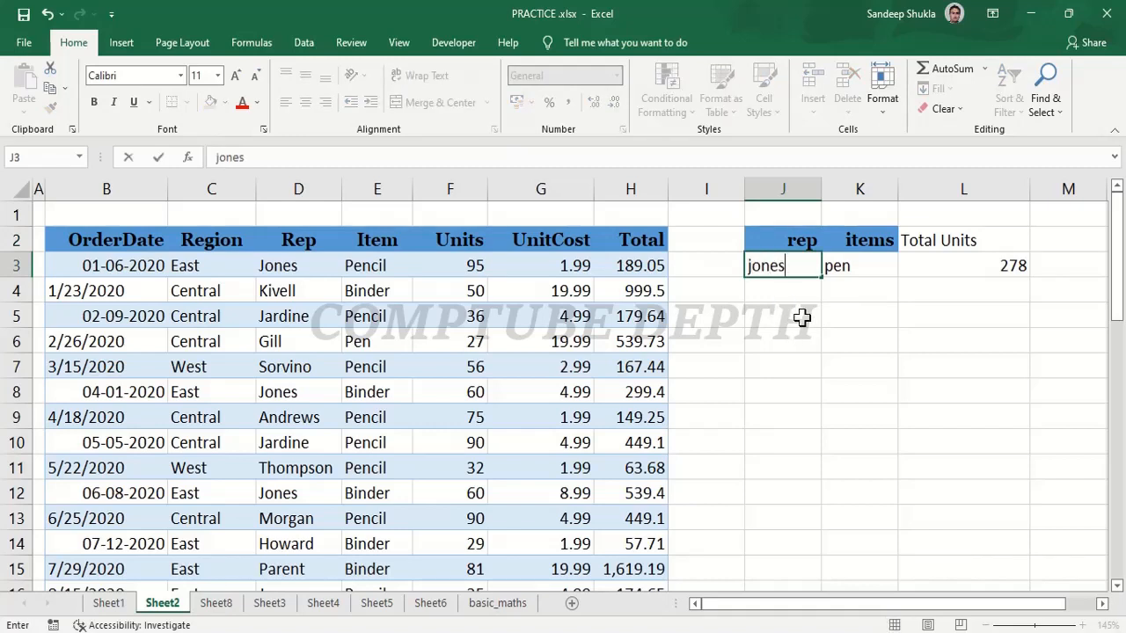
Replace the formula in L3 with a new SUMIFS formula using the Units column F3:F45 as the sum range.
click(969, 269)
key(Delete)
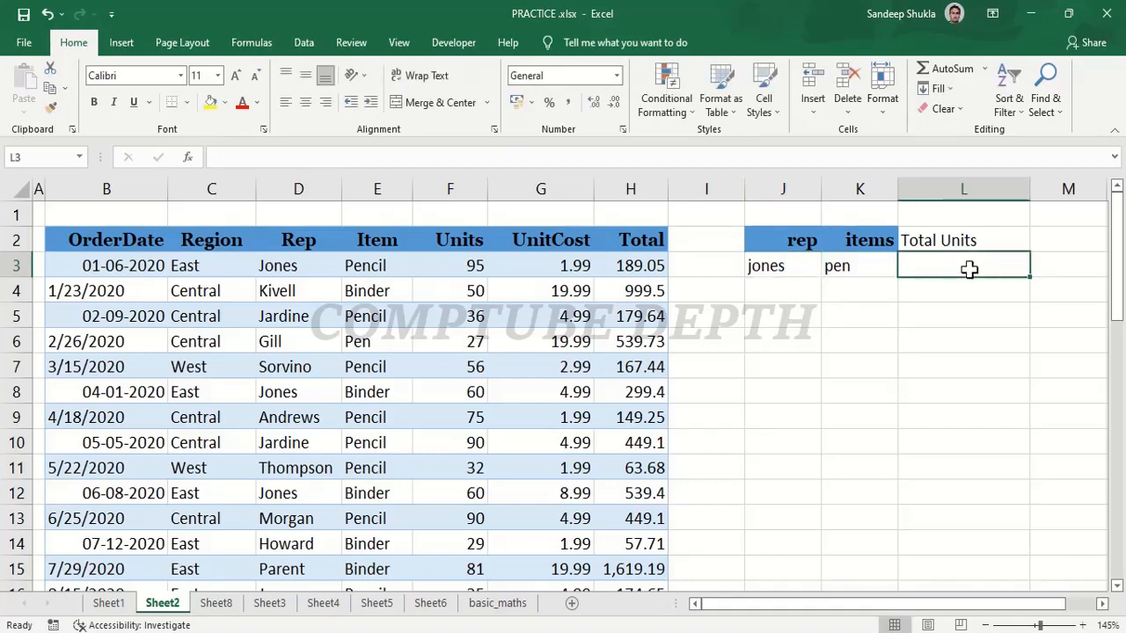
text(=)
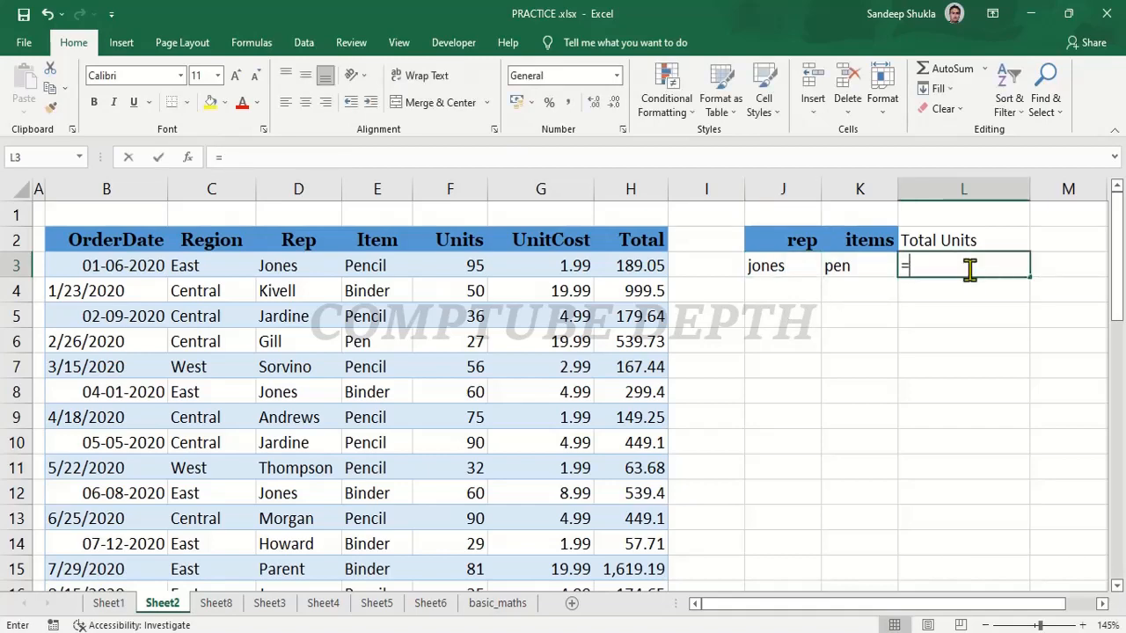
text(sumifs)
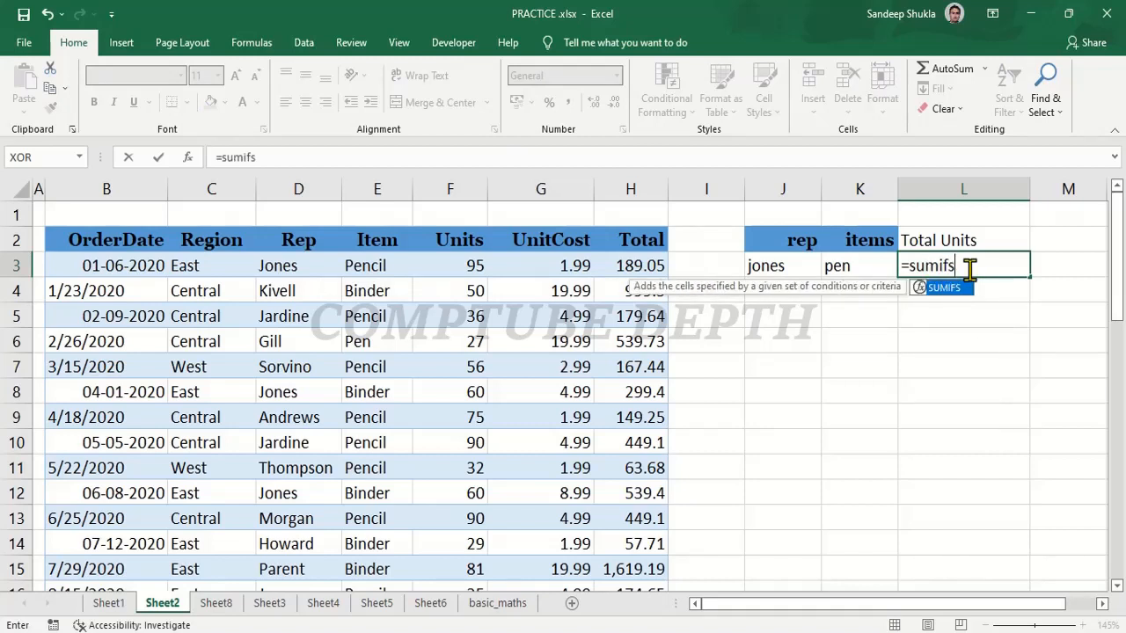
text(()
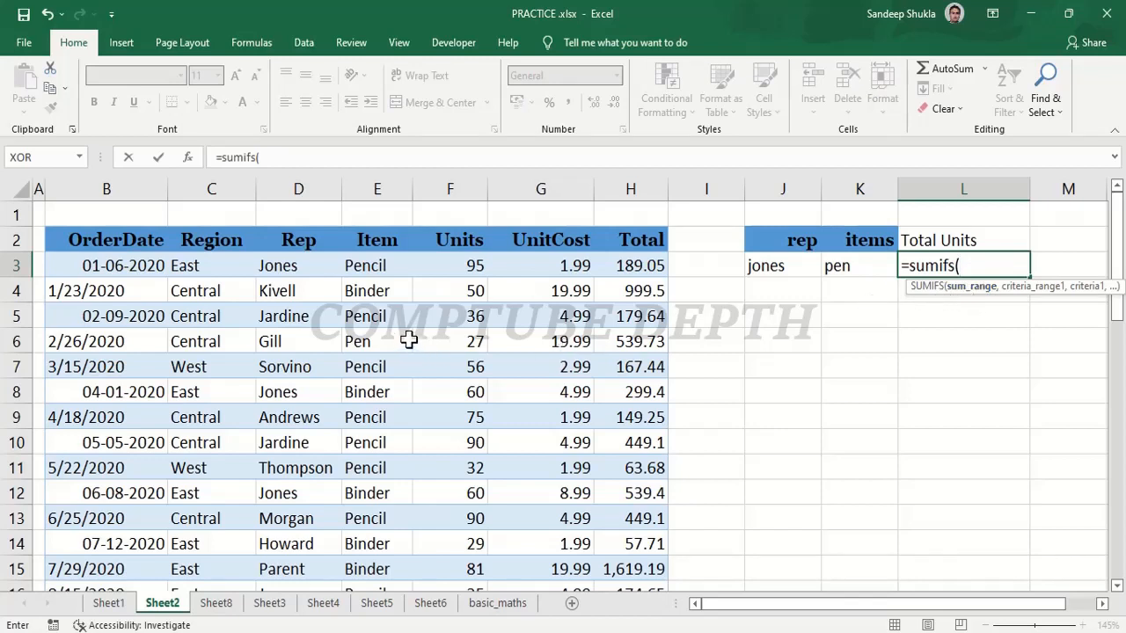
click(466, 258)
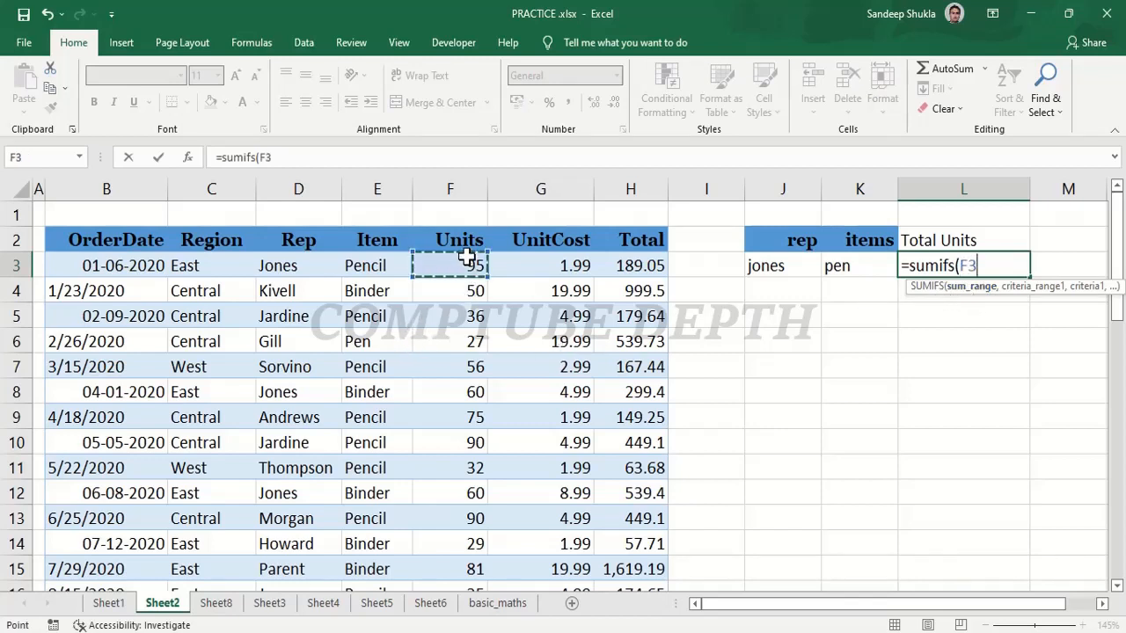
key(ctrl+shift+Down)
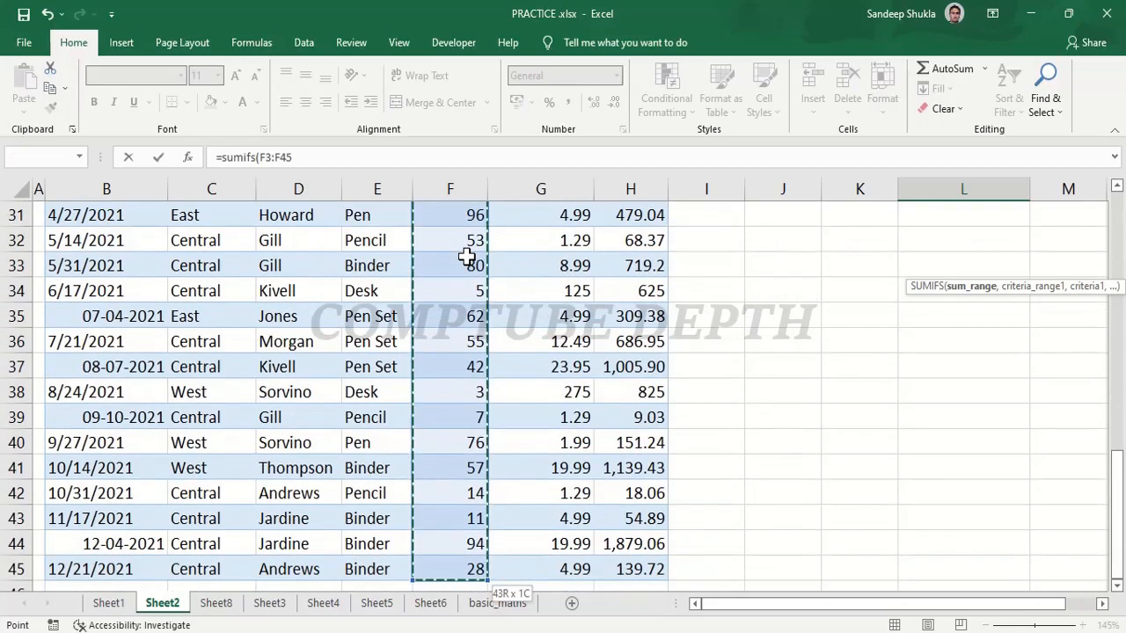
text(,)
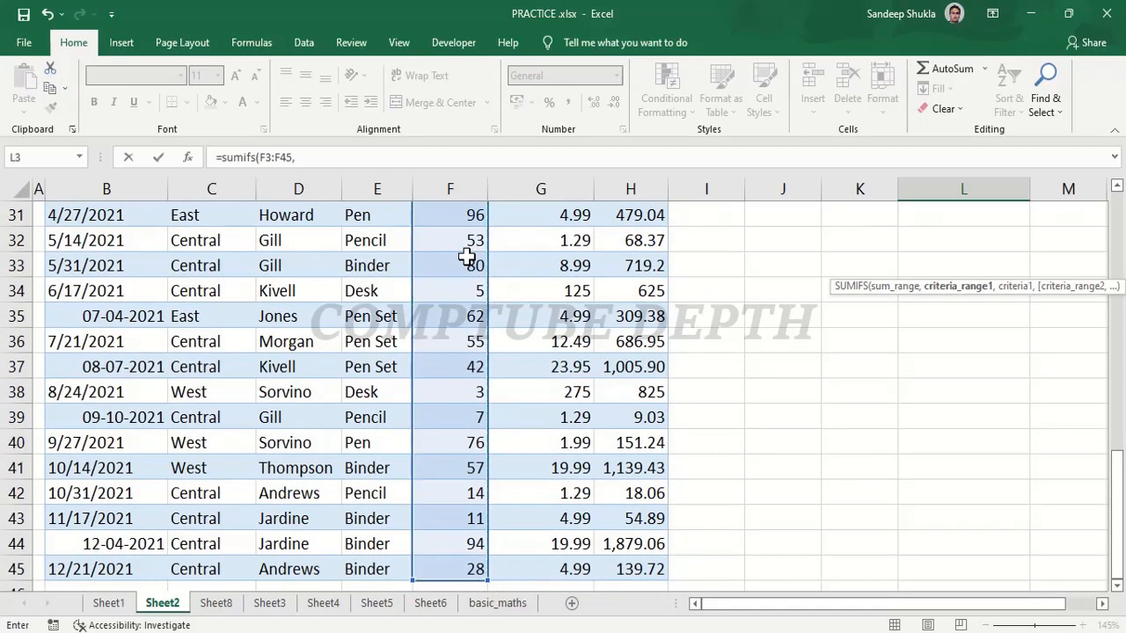
Add the Rep column D3:D45 as the first criteria range of the SUMIFS formula, with J3 as its criterion.
scroll(467, 255, up, 10)
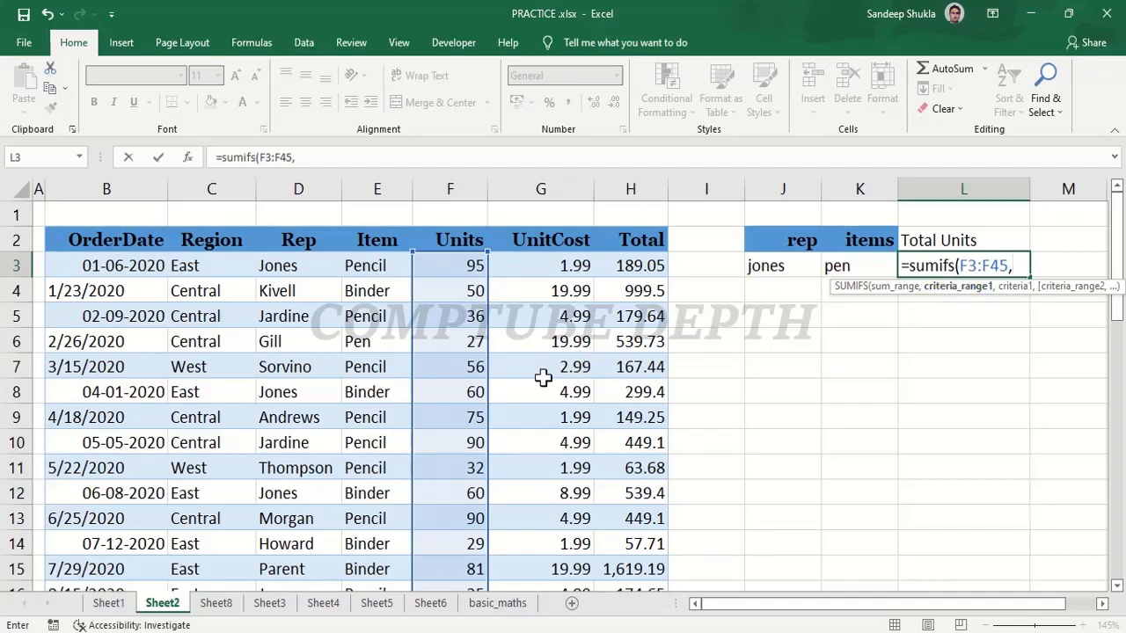
click(292, 268)
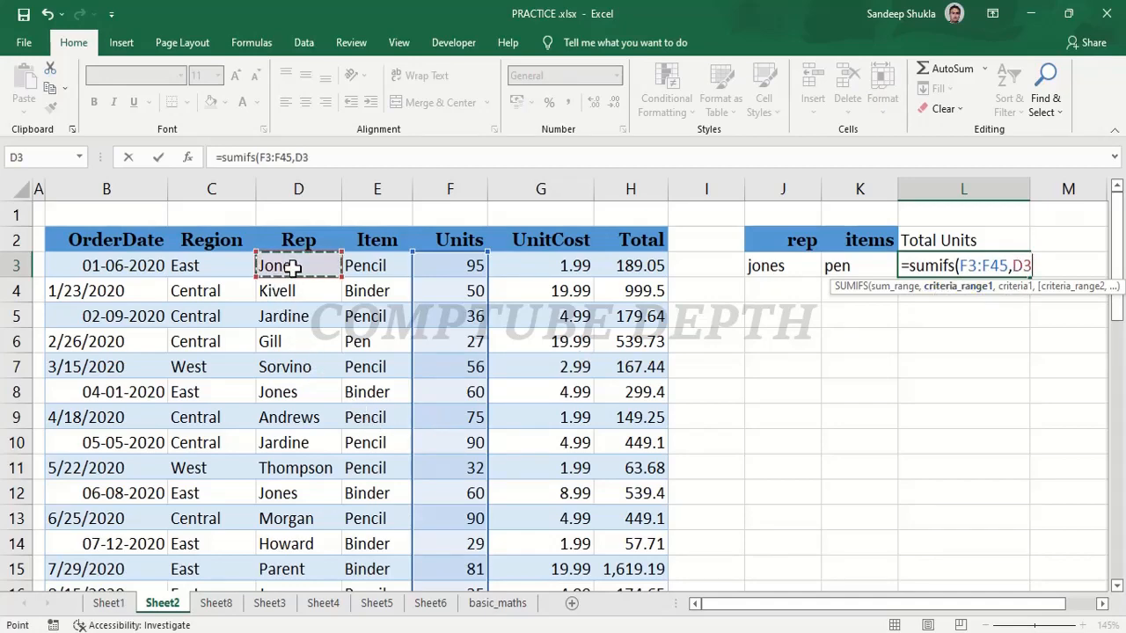
key(ctrl+shift+Down)
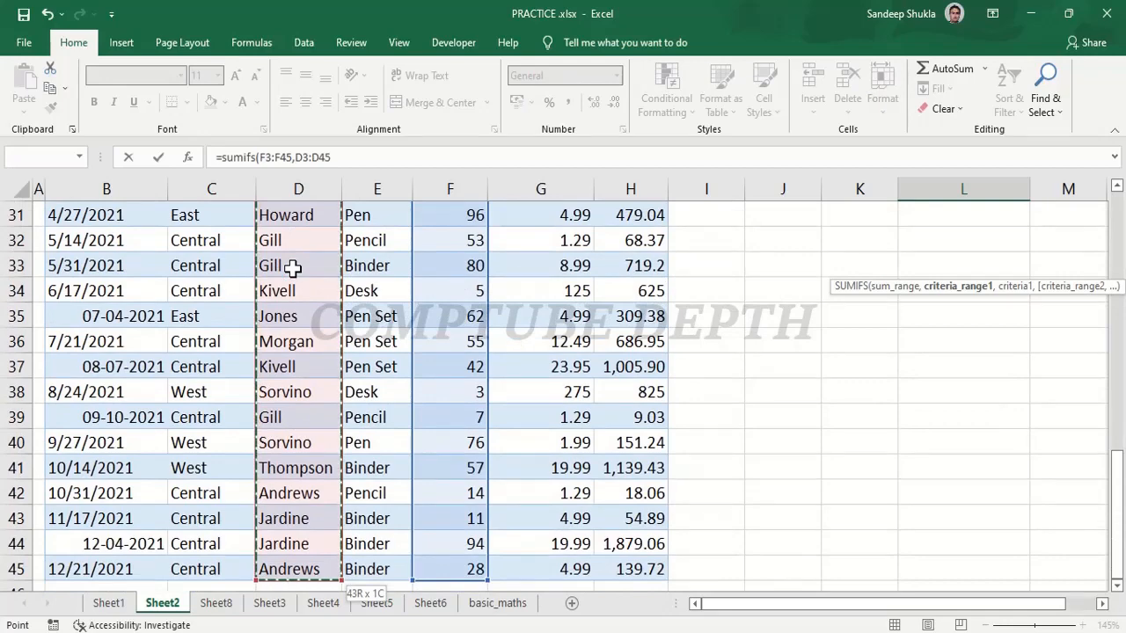
key(ctrl+BackSpace)
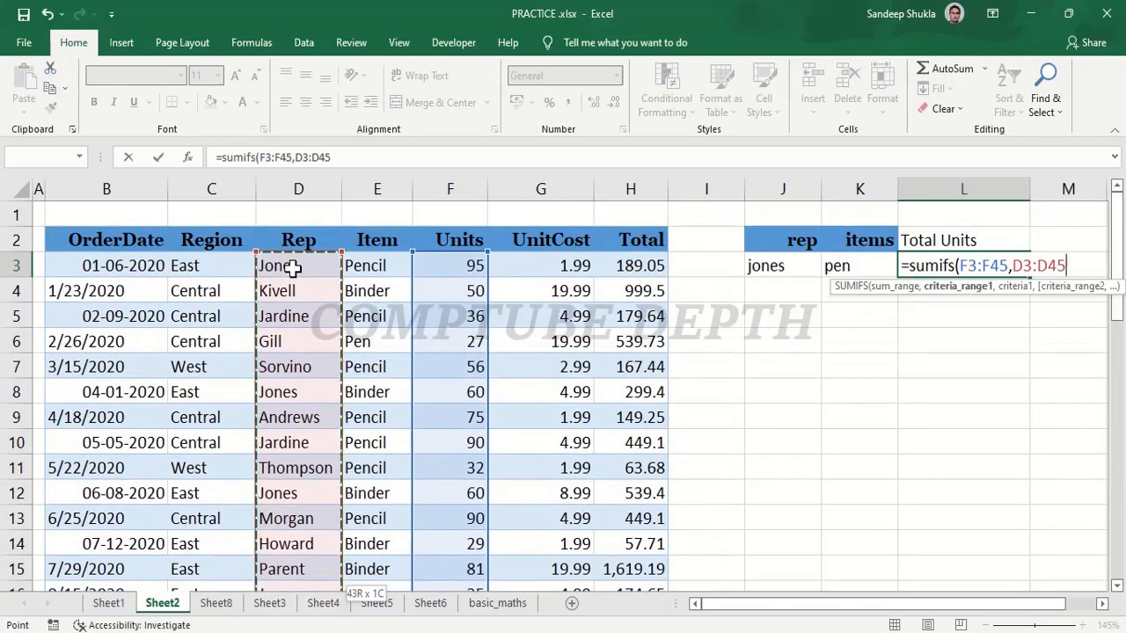
text(,)
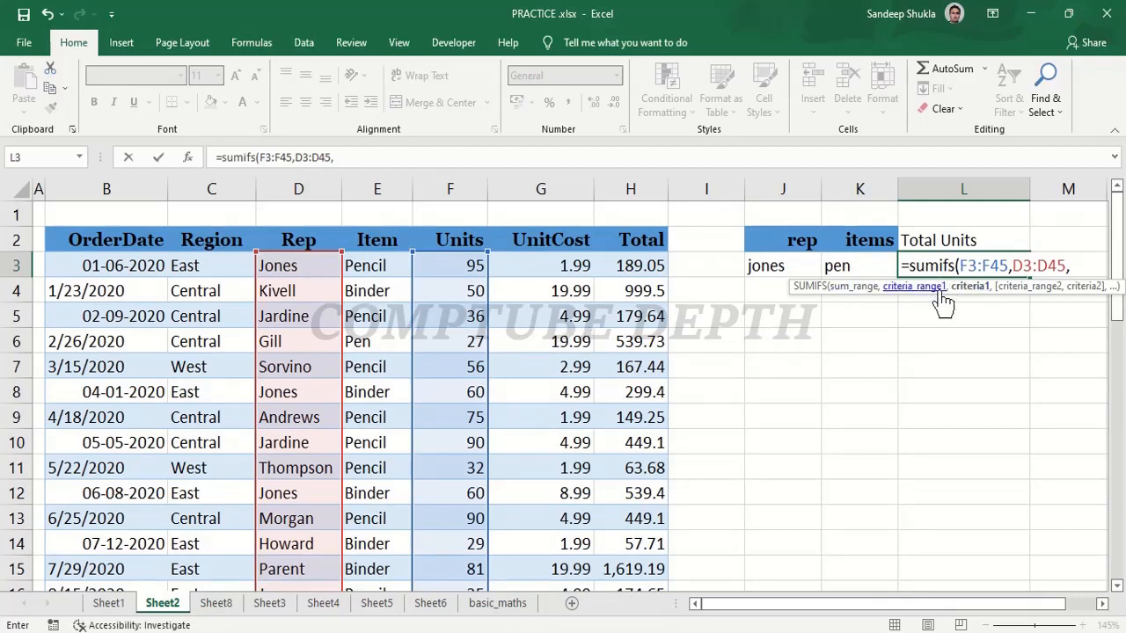
click(780, 266)
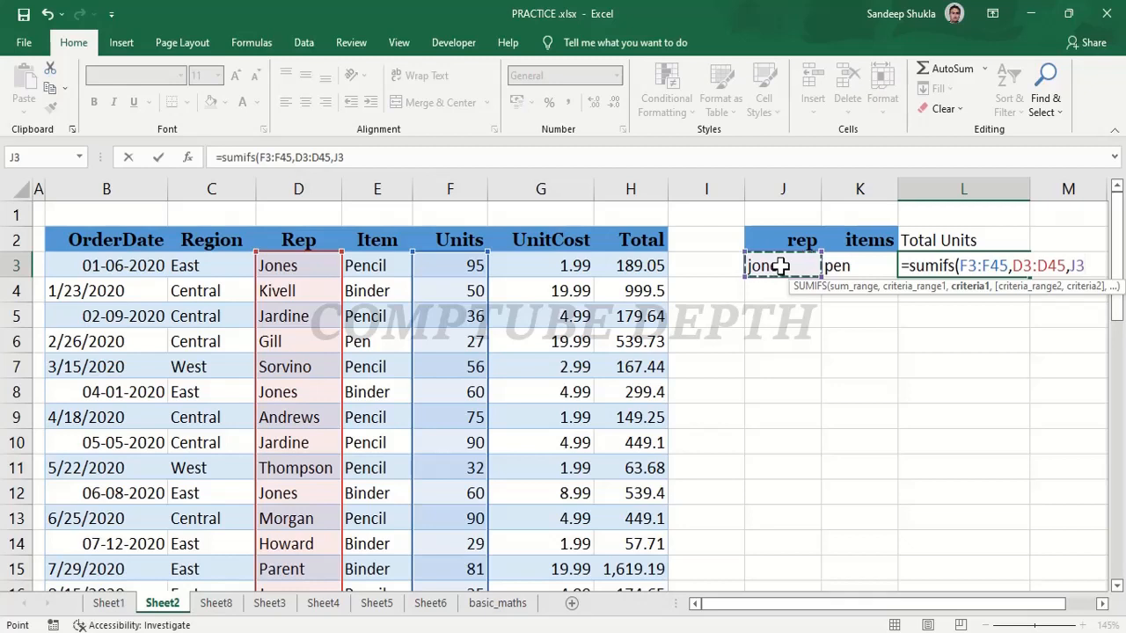
text(,)
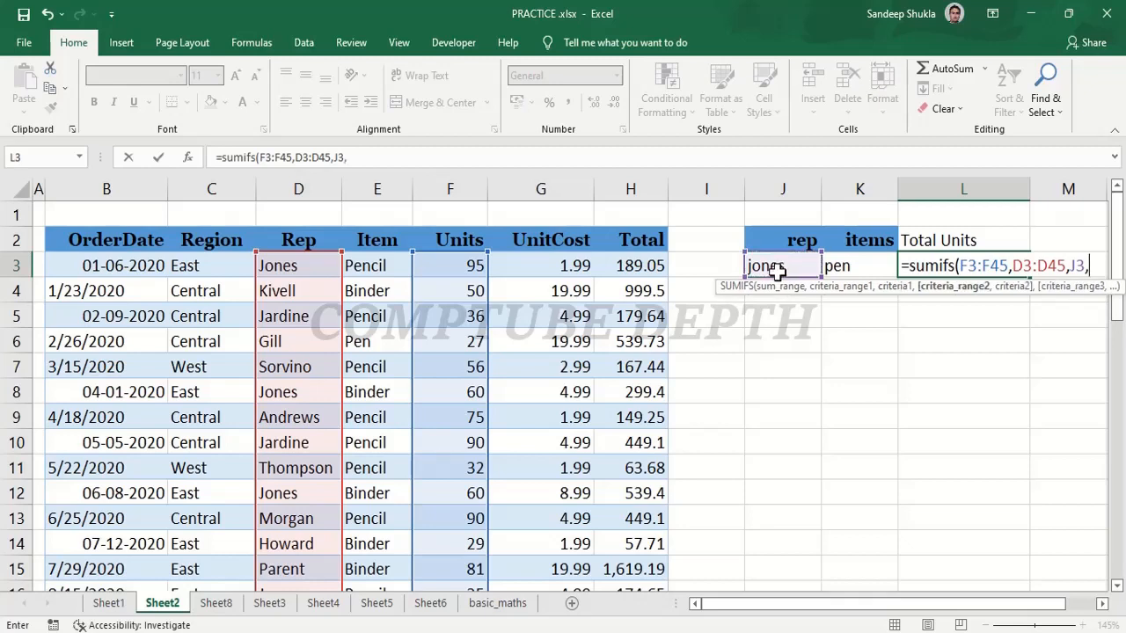
Complete the SUMIFS formula in L3 with the Item column E3:E45 as second criteria range and K3 as its criterion.
click(379, 266)
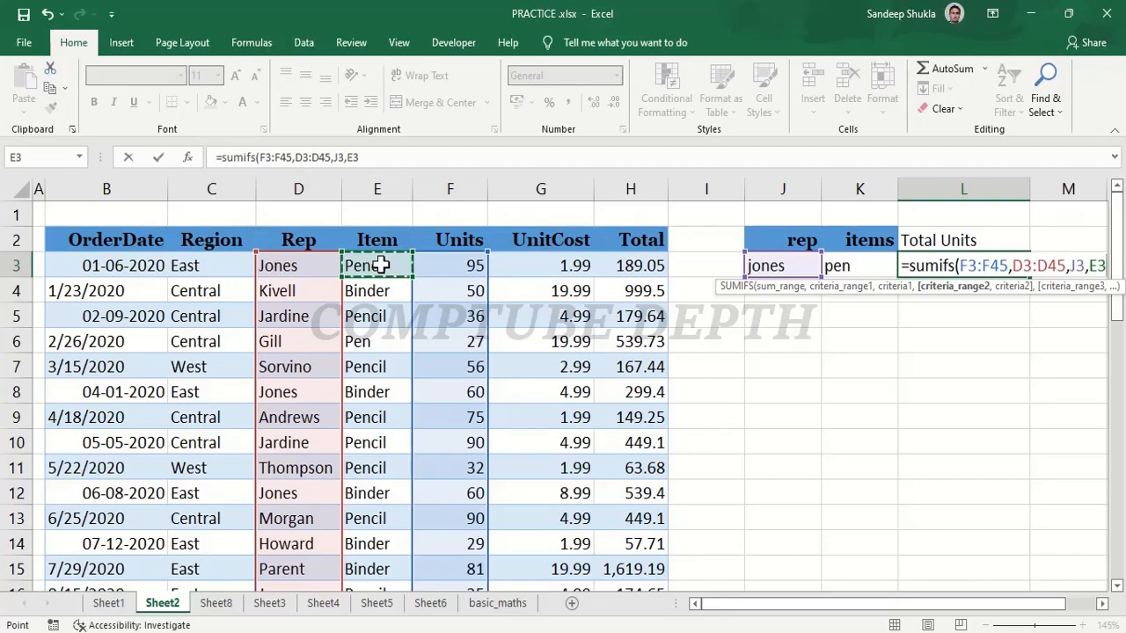
key(ctrl+shift+Down)
scroll(379, 265, up, 10)
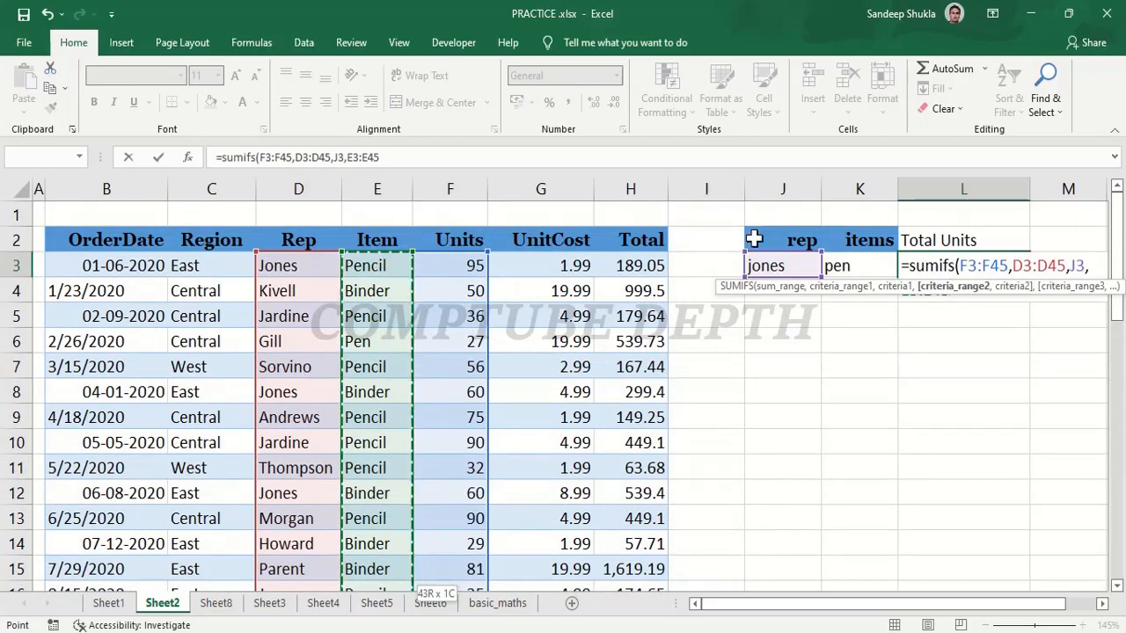
text(,)
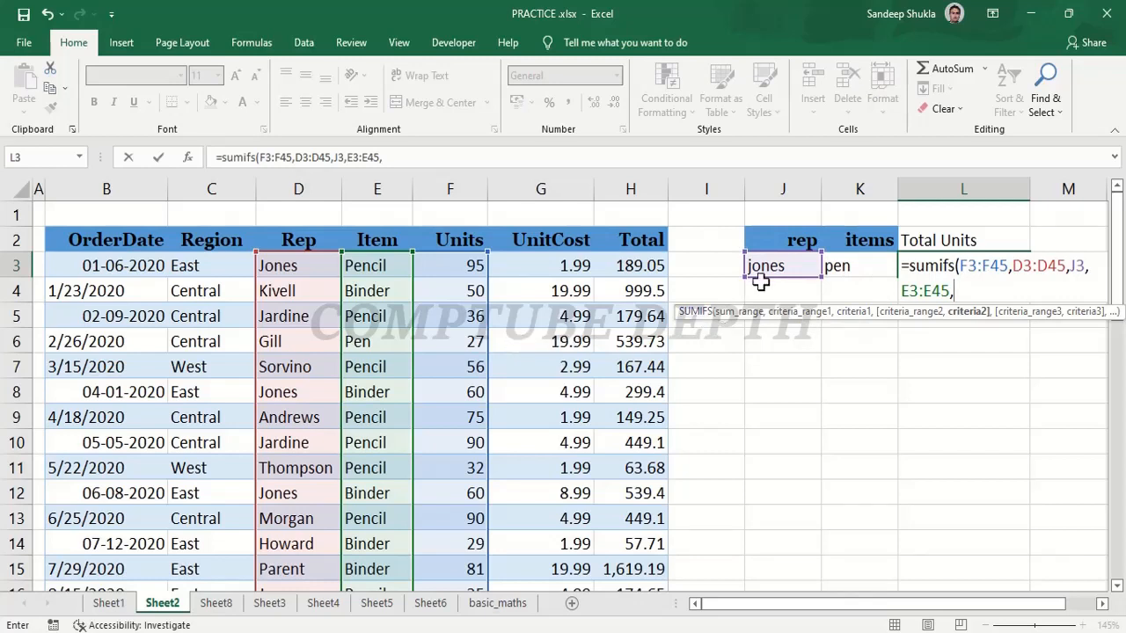
click(870, 267)
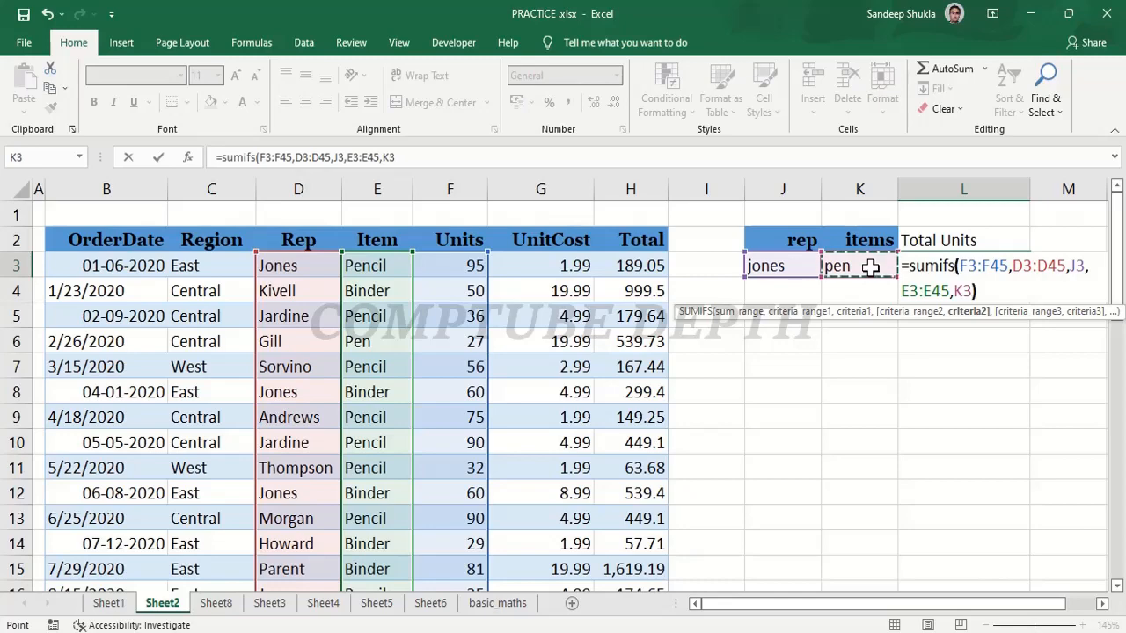
text())
key(Return)
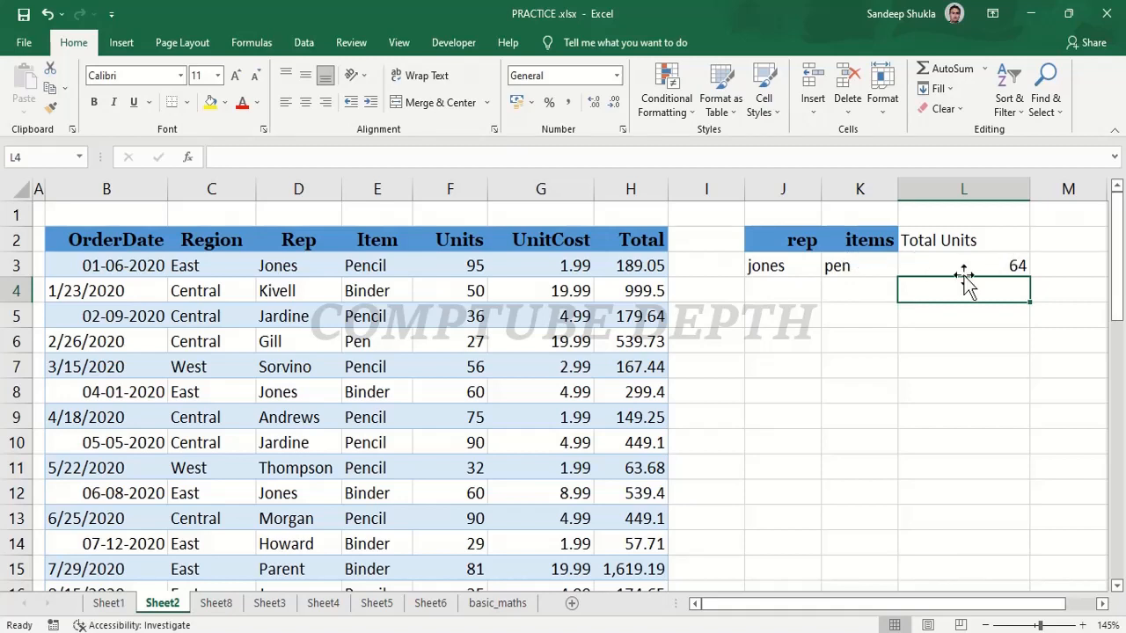
Change the item criterion in cell K3 to "pencil".
click(869, 264)
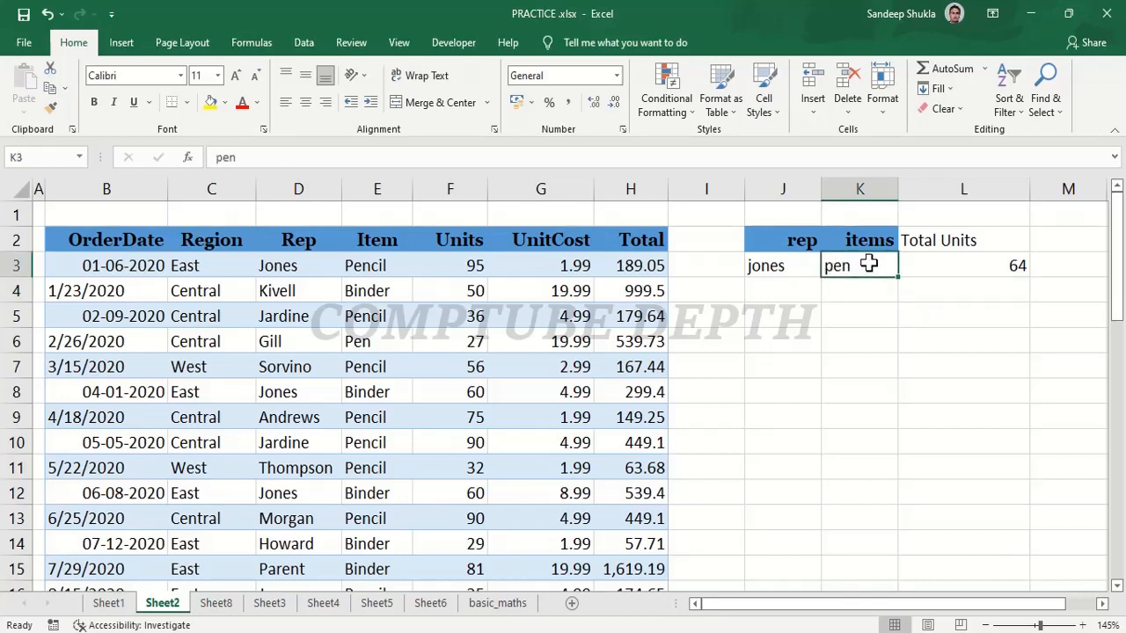
text(pencil)
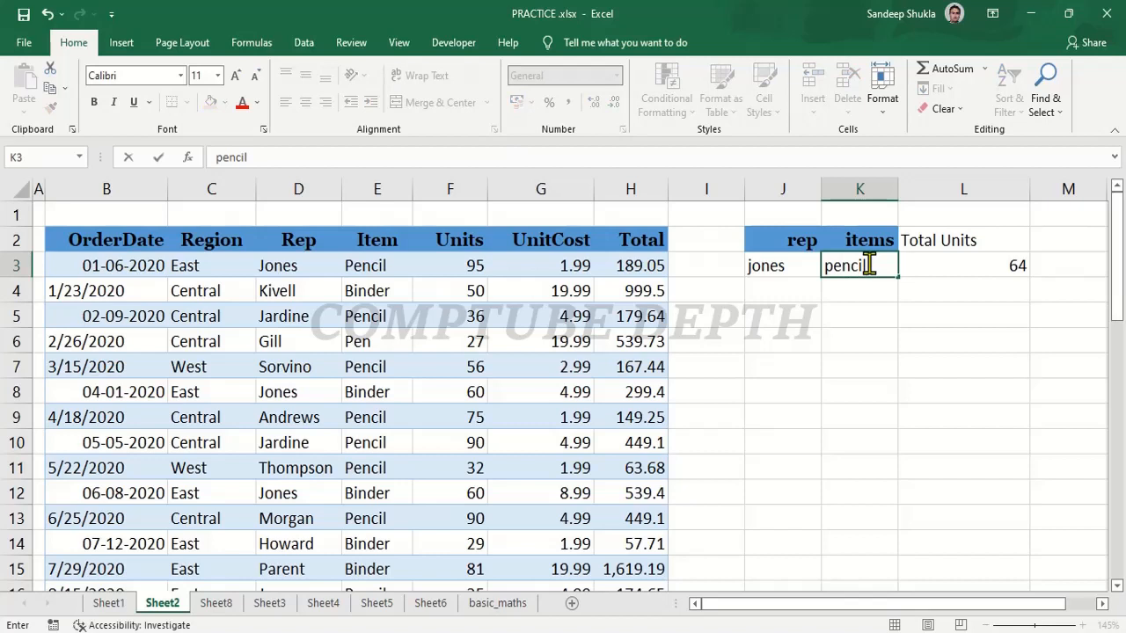
key(Return)
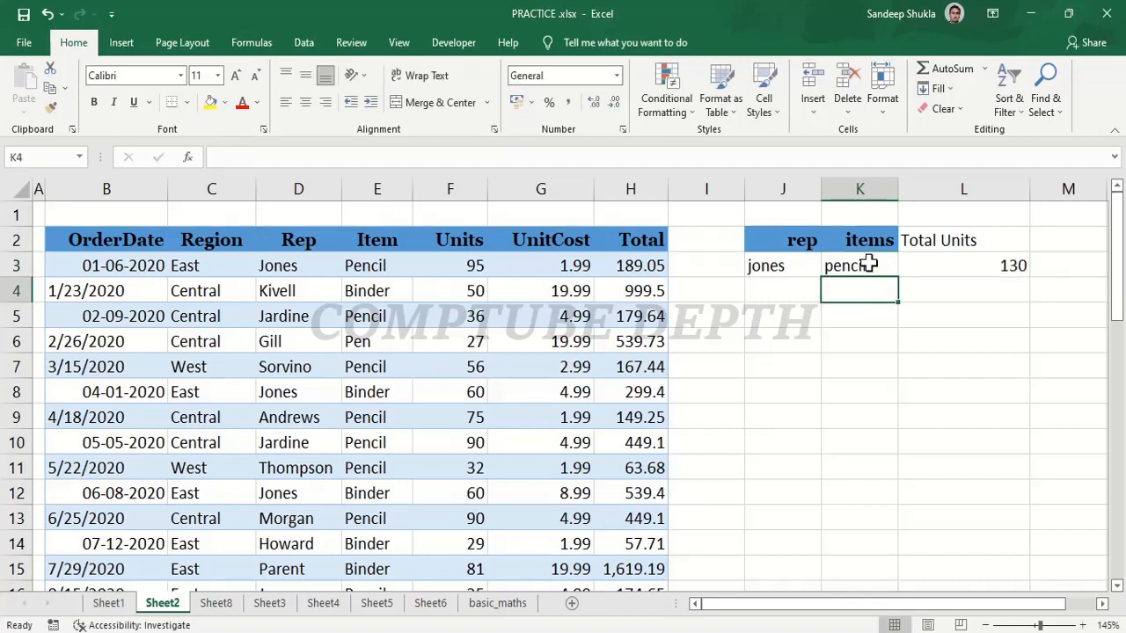
Change the rep criterion in cell J3 to the name of the rep in row 6.
click(783, 265)
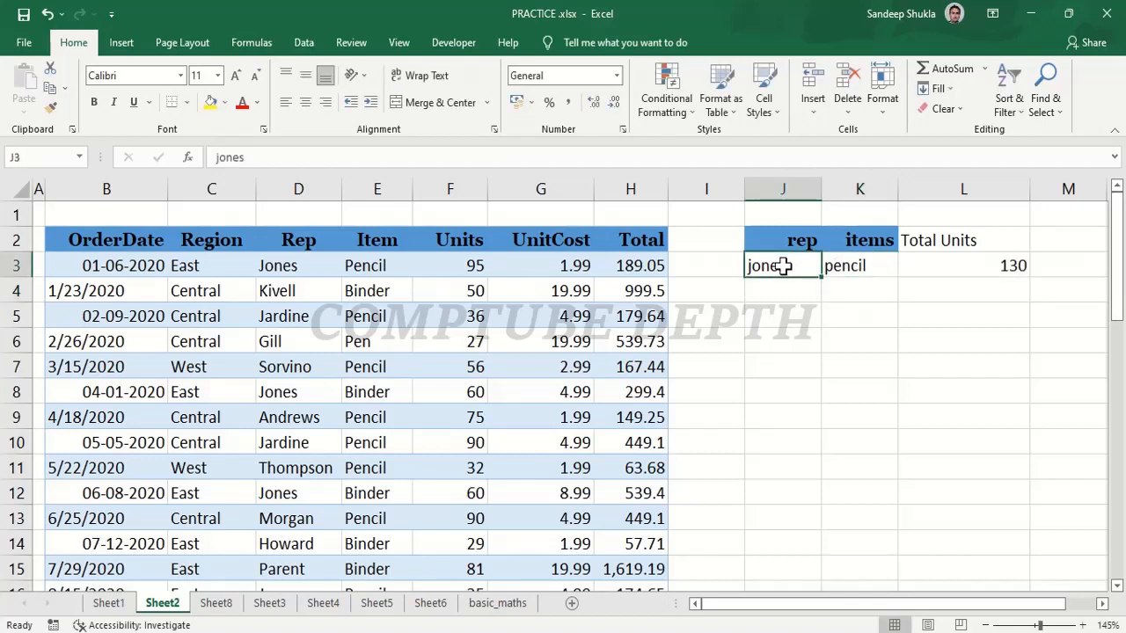
text(gill)
key(Return)
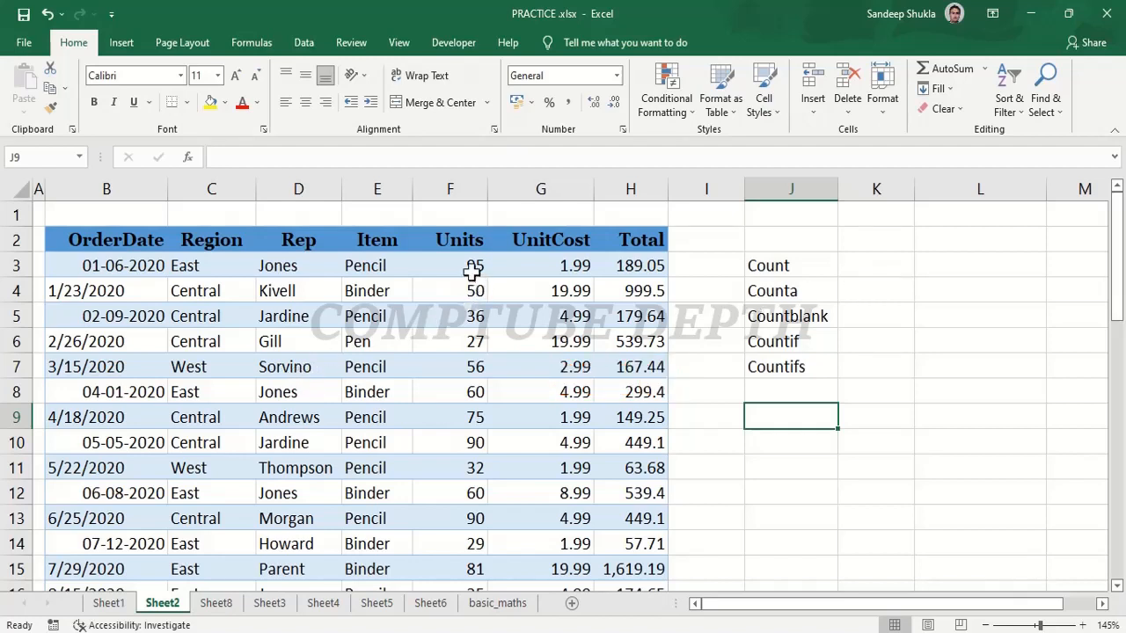
Examine the first three Units values by selecting them without the header (F3:F5) and with it (F2:F5).
drag(472, 273, 472, 316)
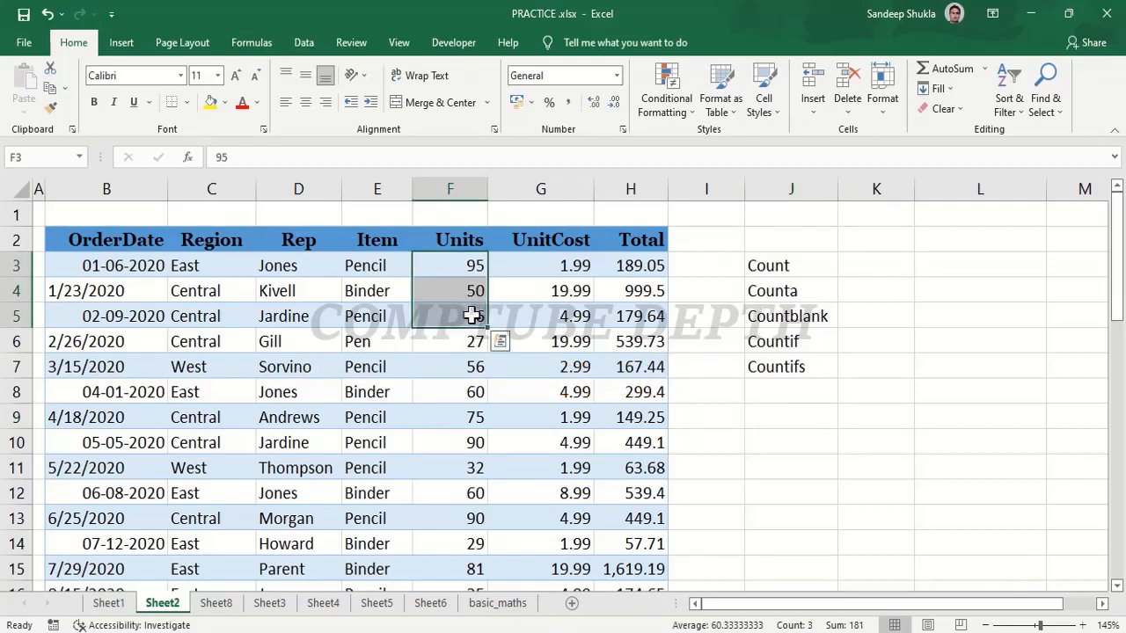
click(466, 246)
drag(466, 247, 469, 313)
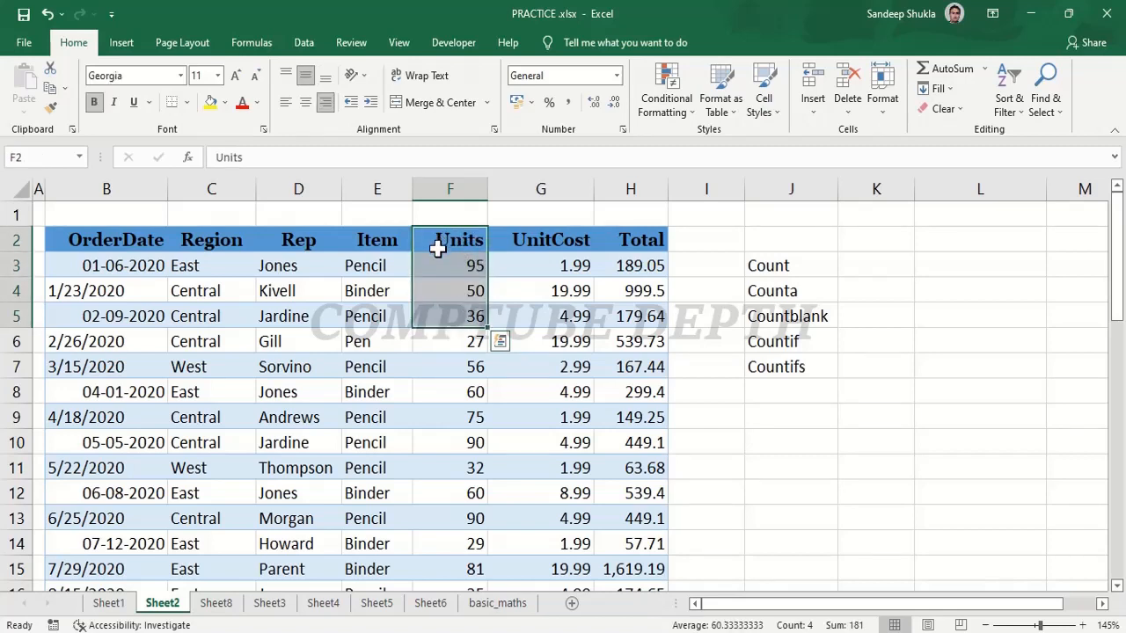
Enter a COUNT formula in K3, beside the Count label, that counts the Units values in F3:F5.
click(854, 262)
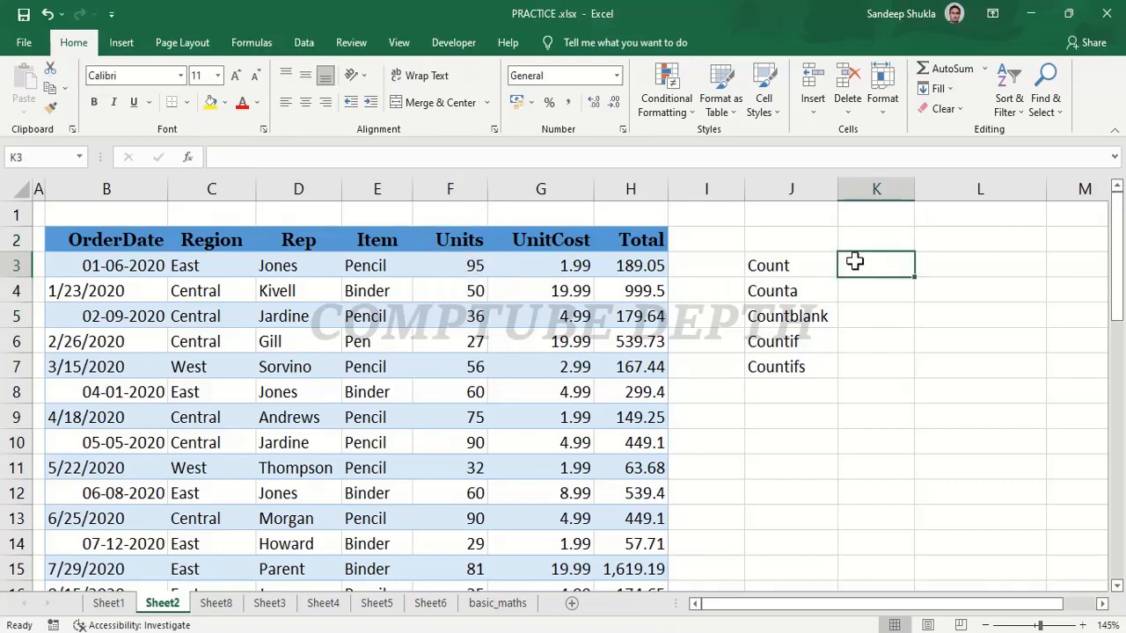
text(=cou)
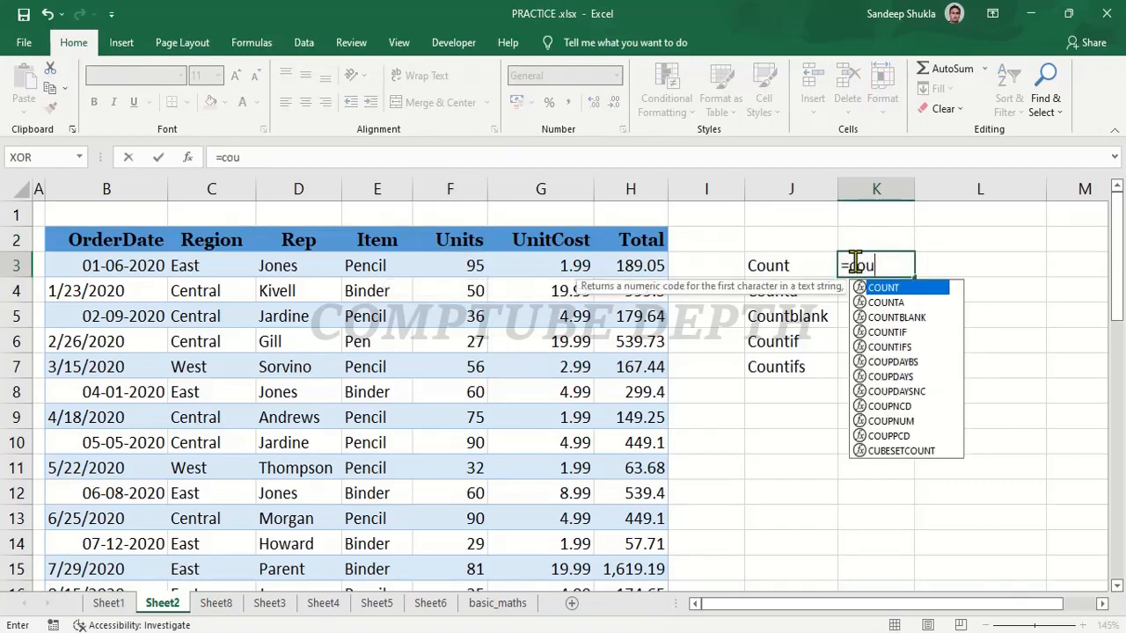
text(nt()
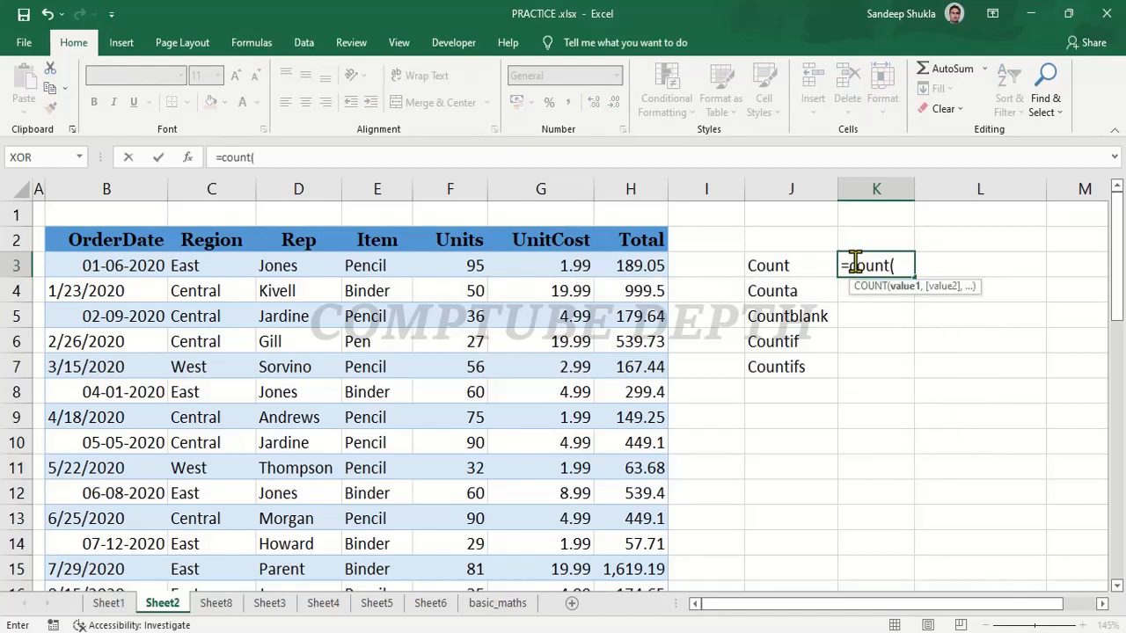
click(472, 266)
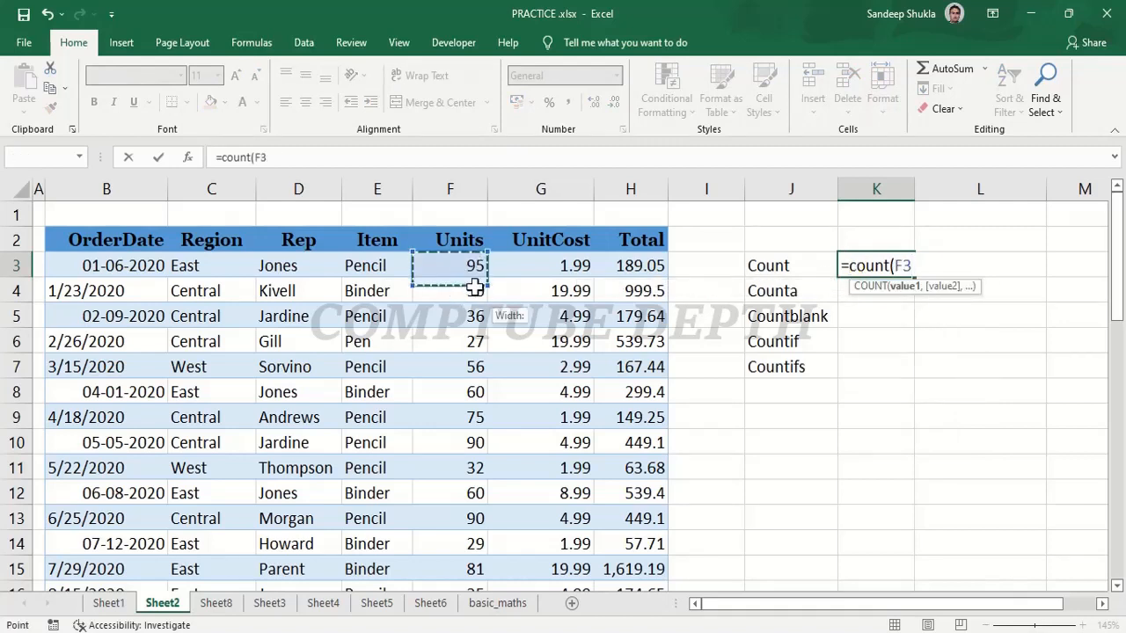
drag(475, 288, 476, 319)
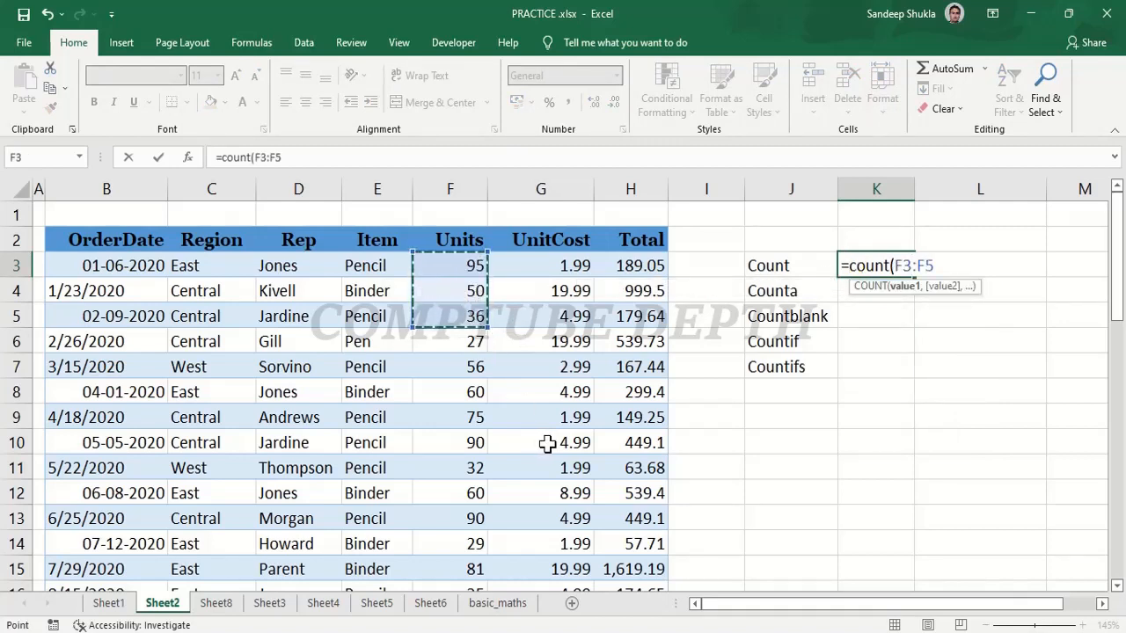
text())
key(Return)
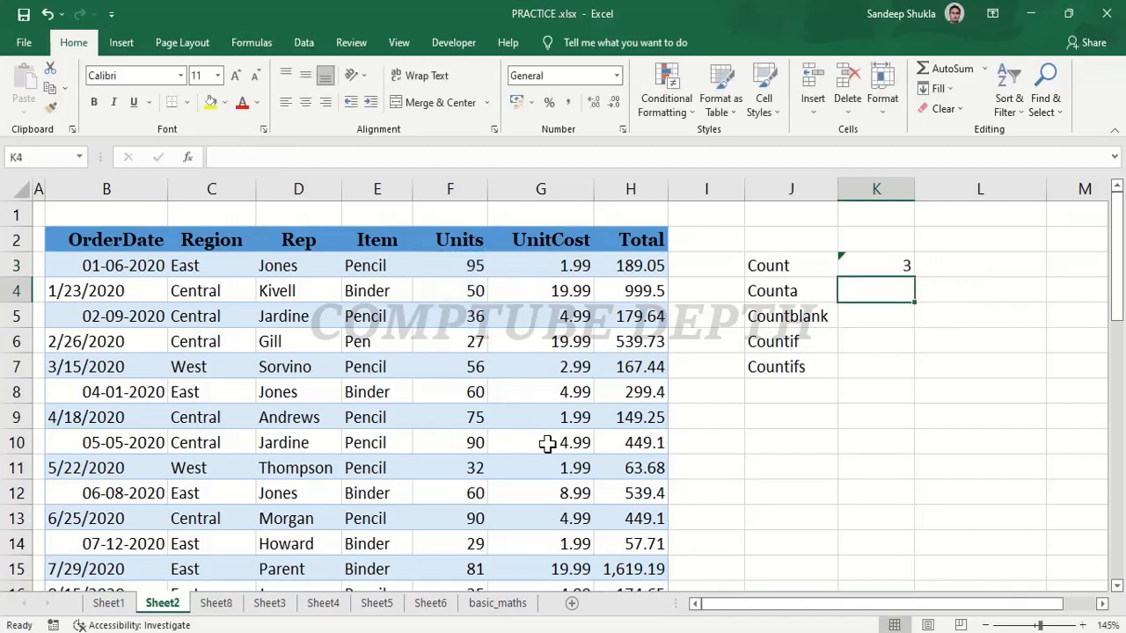
Change the range of the COUNT formula in K3 to F2:F5 so that it includes the Units header.
click(888, 265)
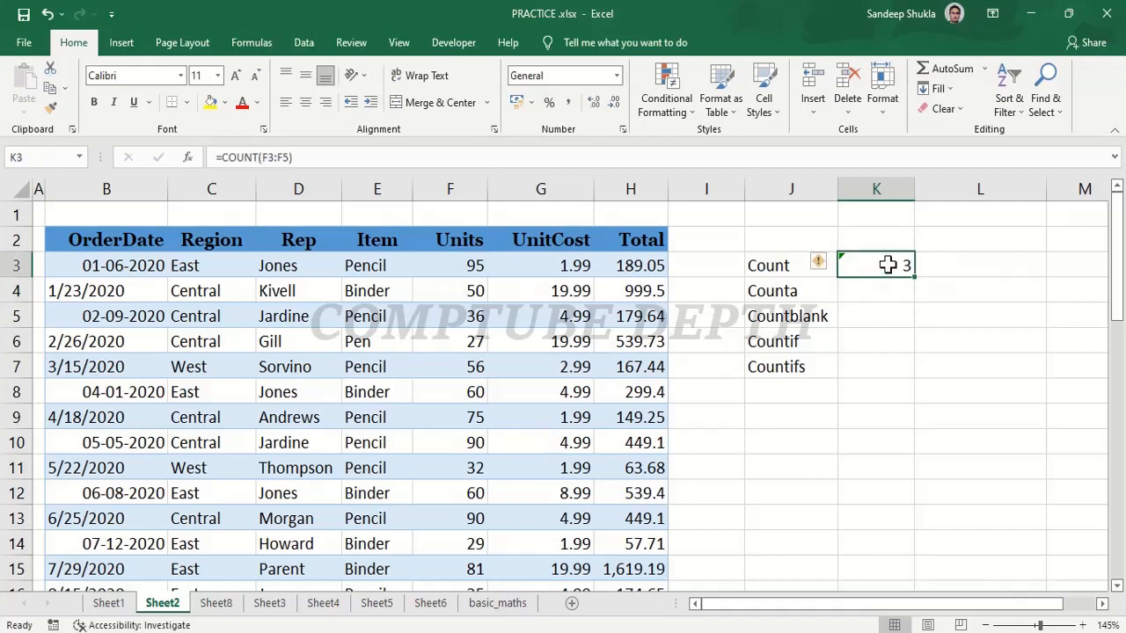
click(291, 157)
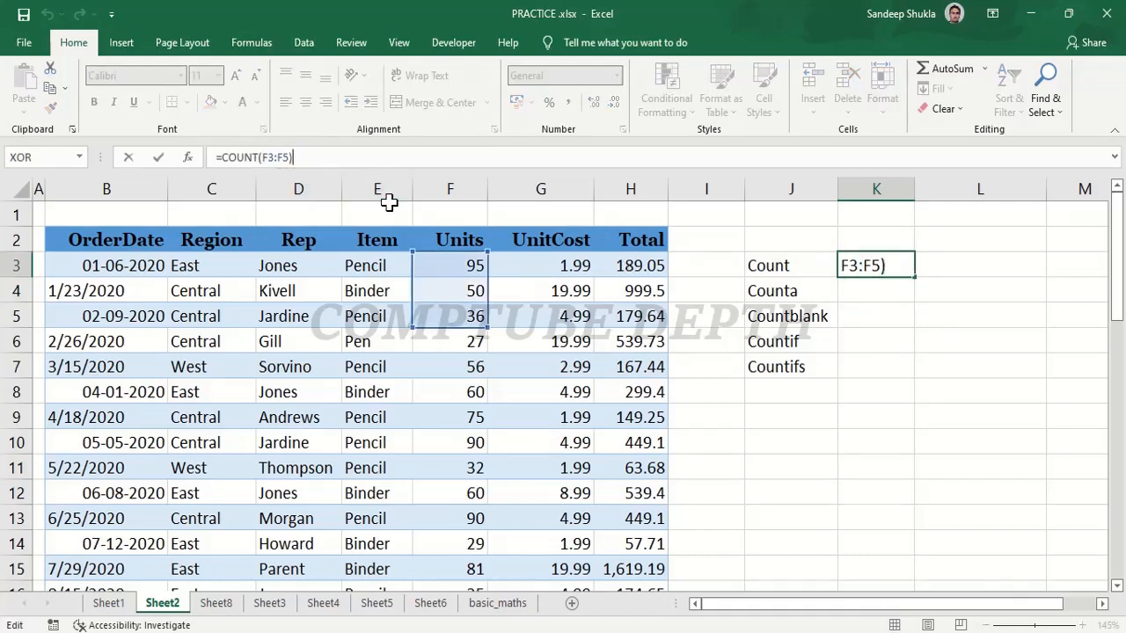
key(BackSpace)
key(BackSpace)
key(BackSpace)
key(BackSpace)
key(BackSpace)
key(BackSpace)
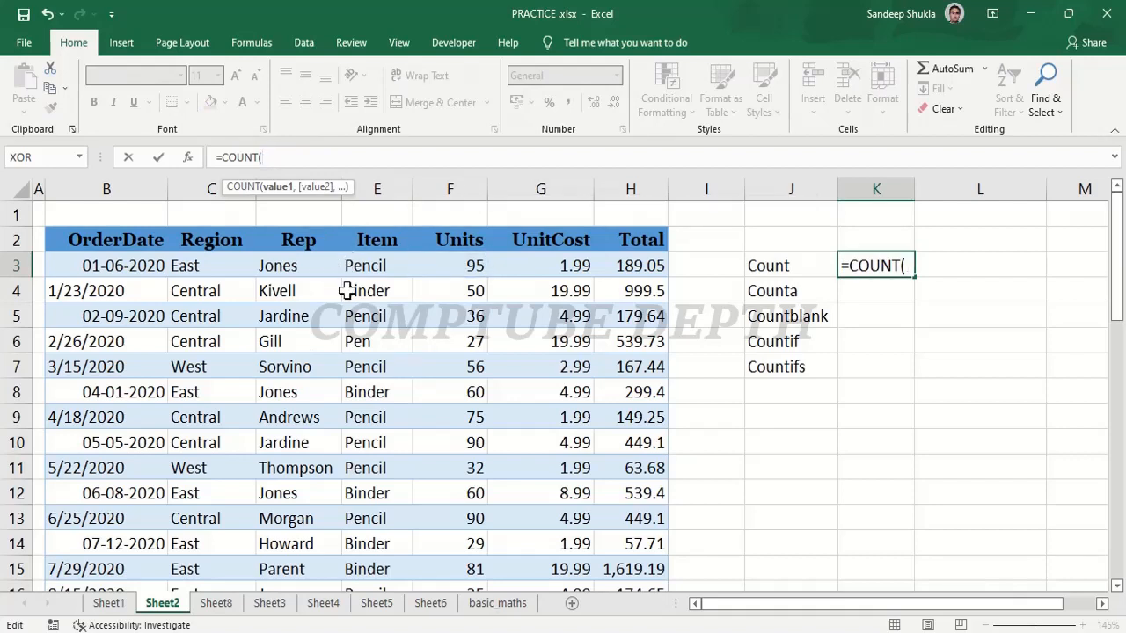
drag(460, 239, 479, 317)
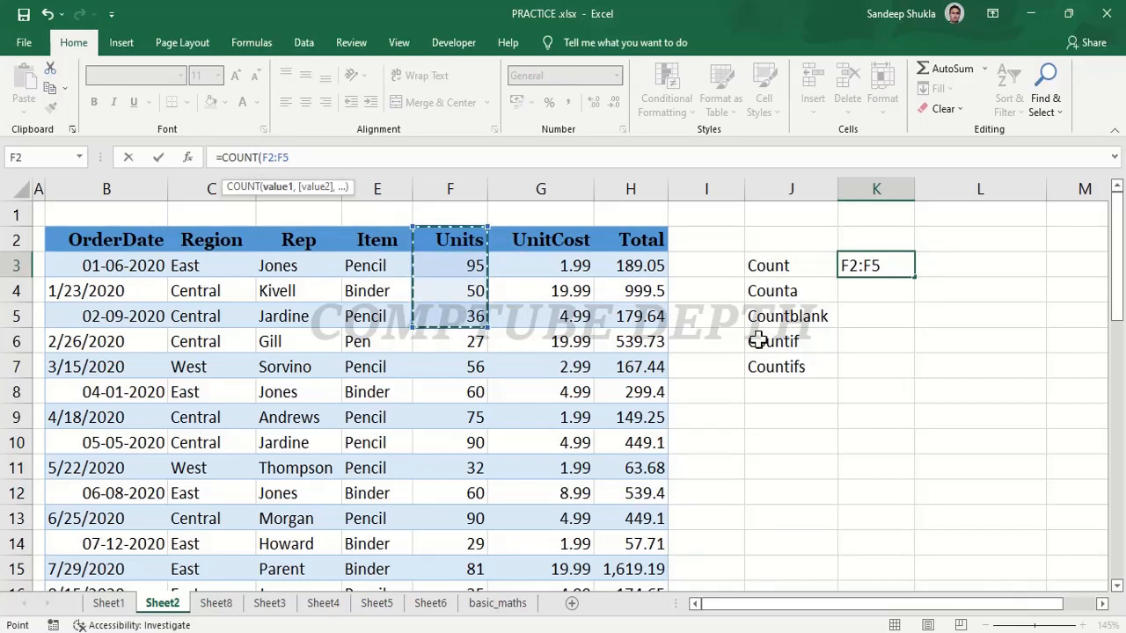
text())
key(Return)
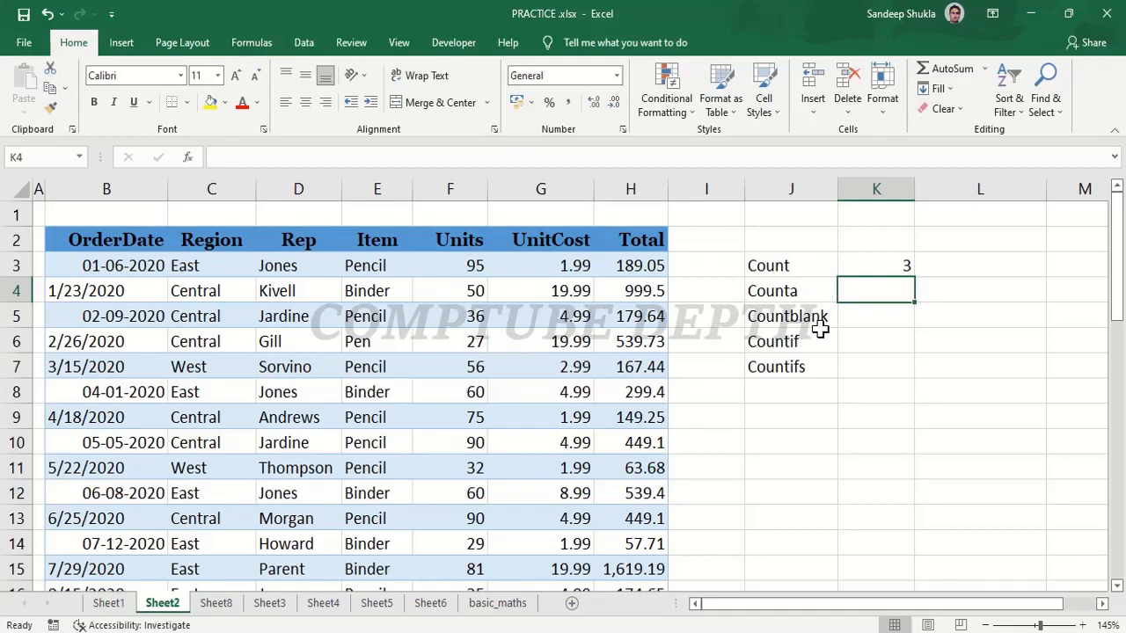
Enter a COUNTA formula in K4, beside the Counta label, over the Units header and first three values (F2:F5).
text(=cou)
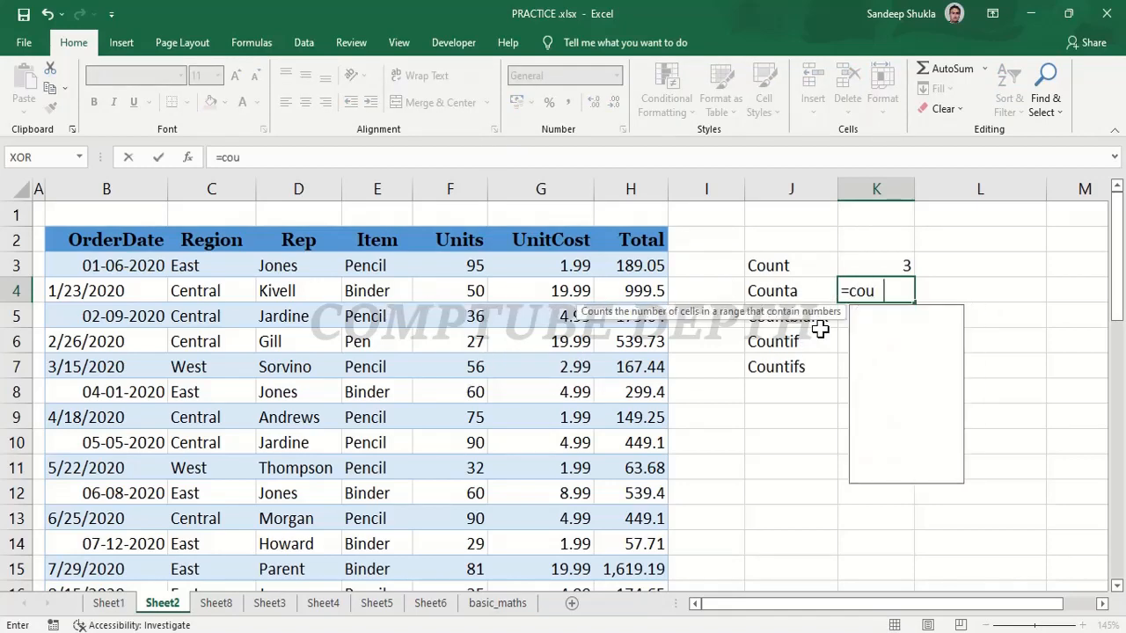
text(nta()
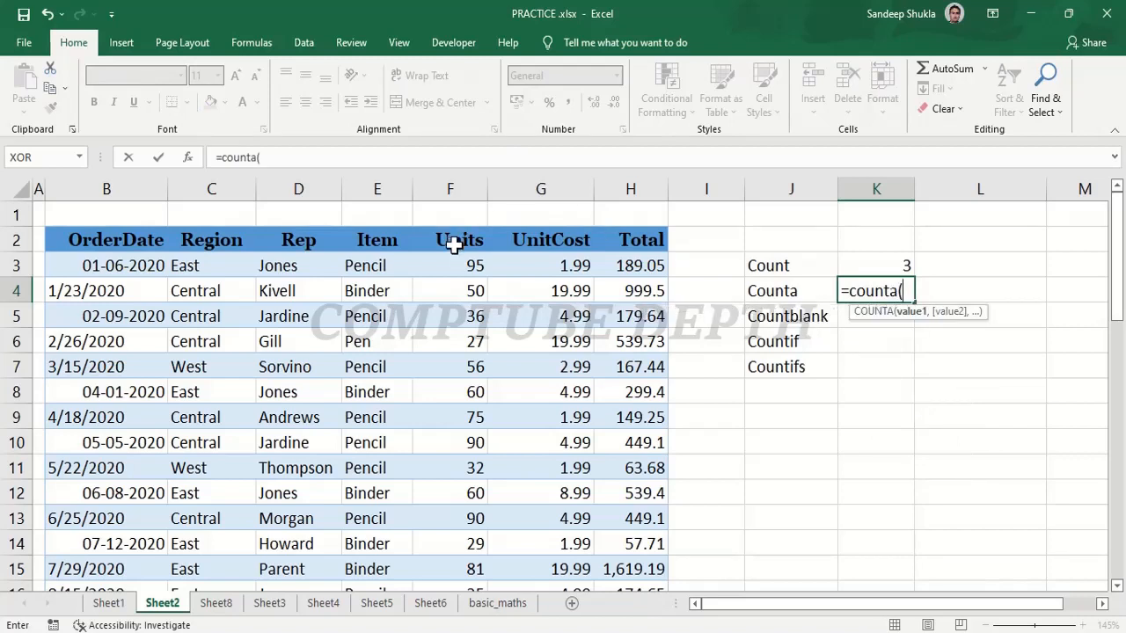
drag(459, 238, 455, 317)
text())
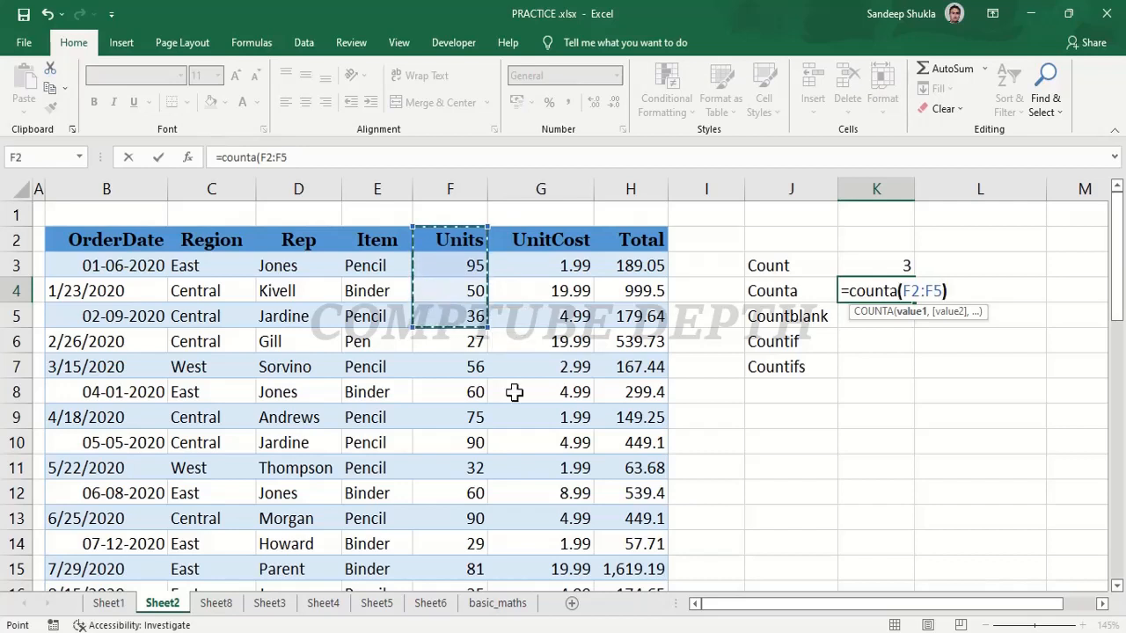
key(Return)
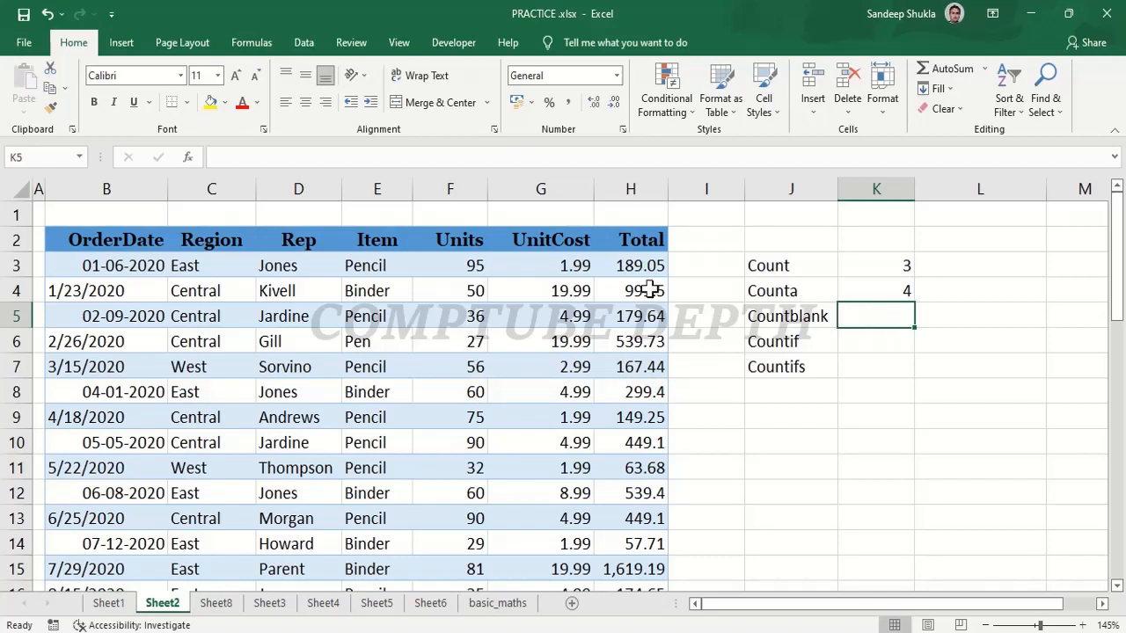
Enter a COUNTBLANK formula in K5, beside the Countblank label, over the range F2:F5.
text(=cou)
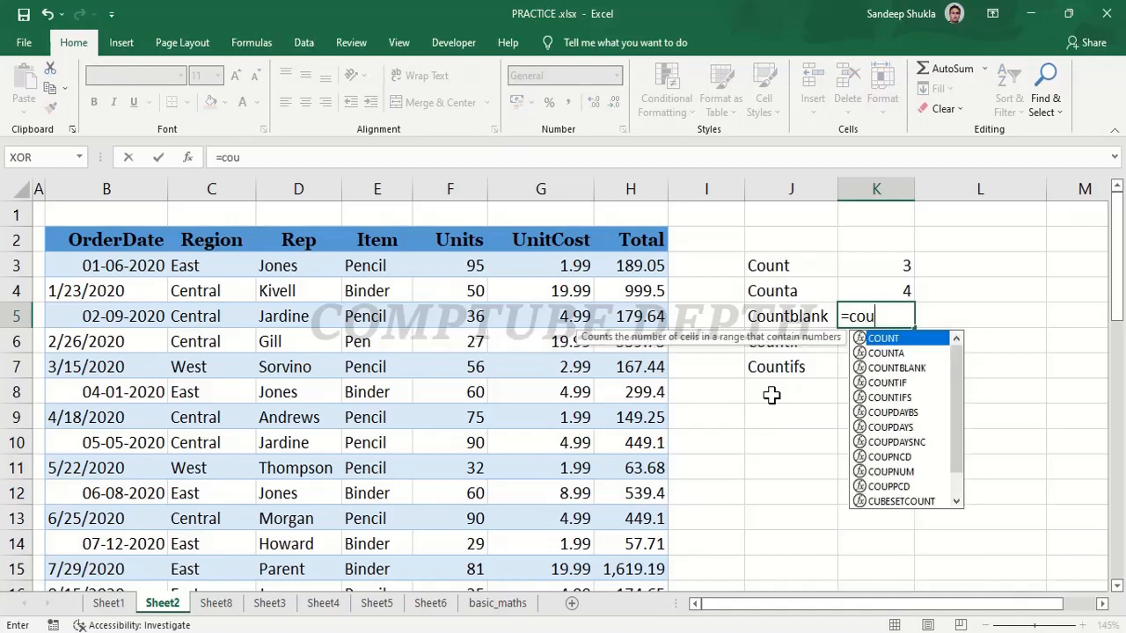
text(ntbl)
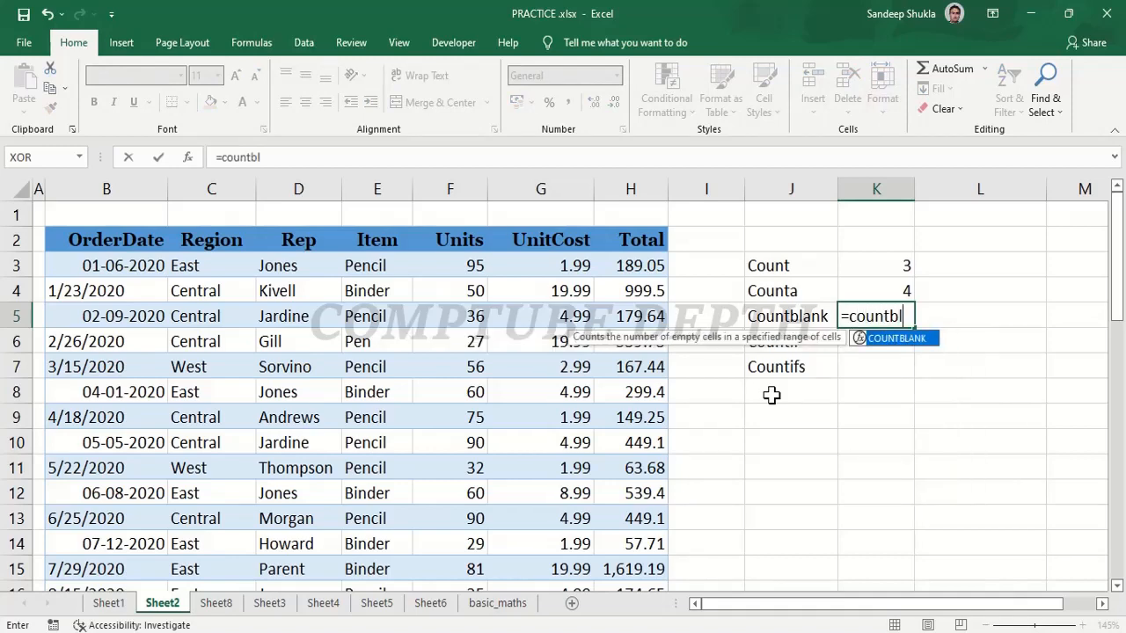
key(Tab)
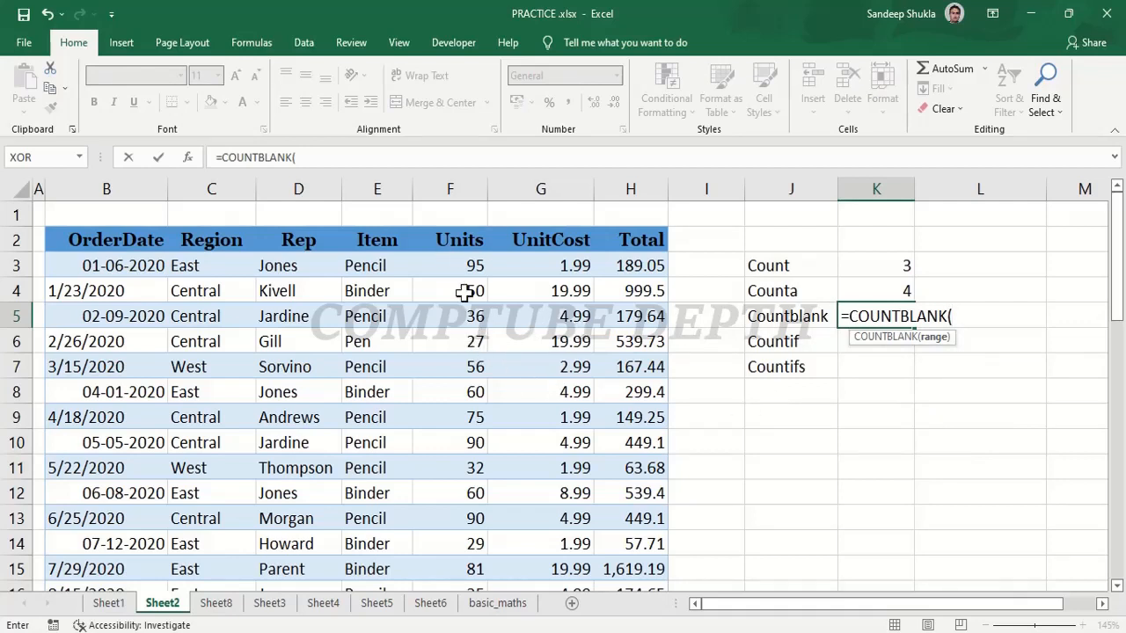
drag(463, 245, 466, 319)
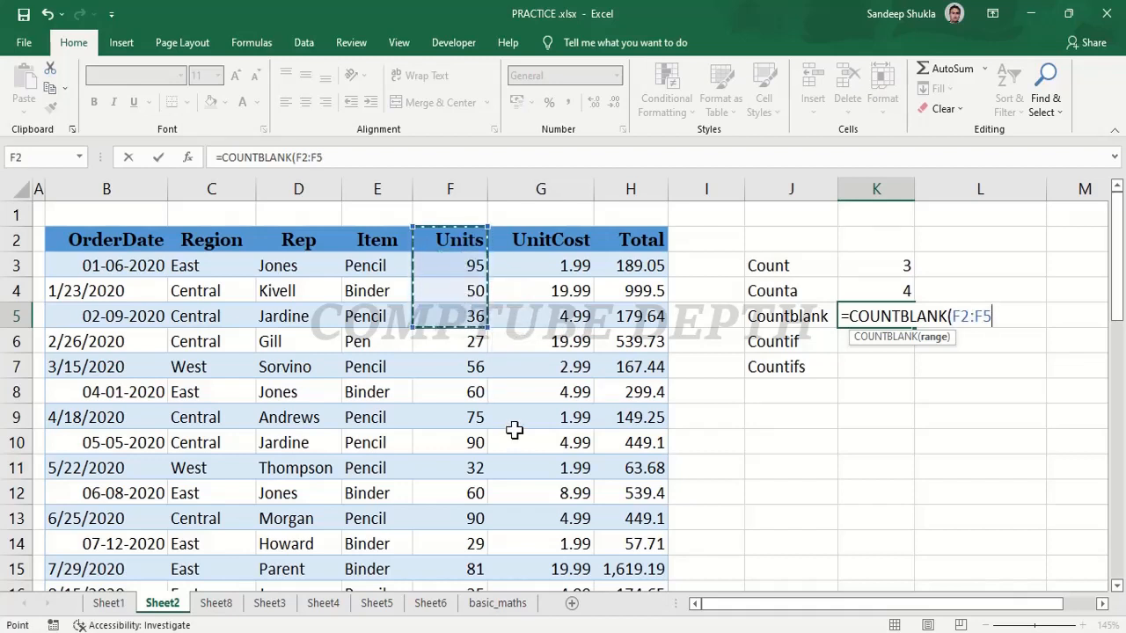
text())
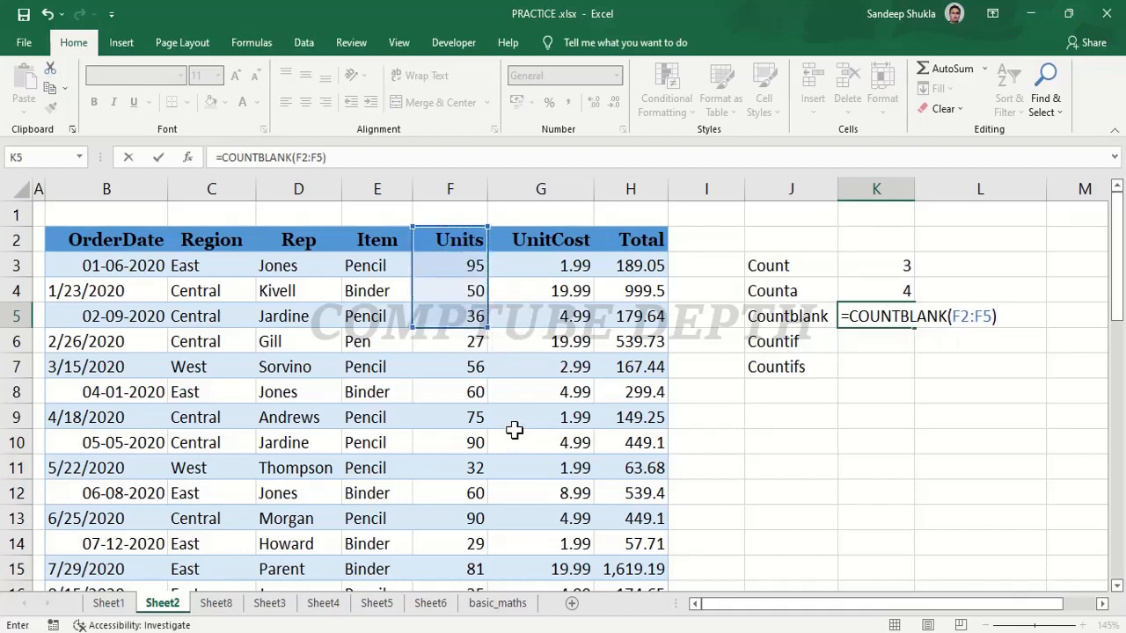
key(Return)
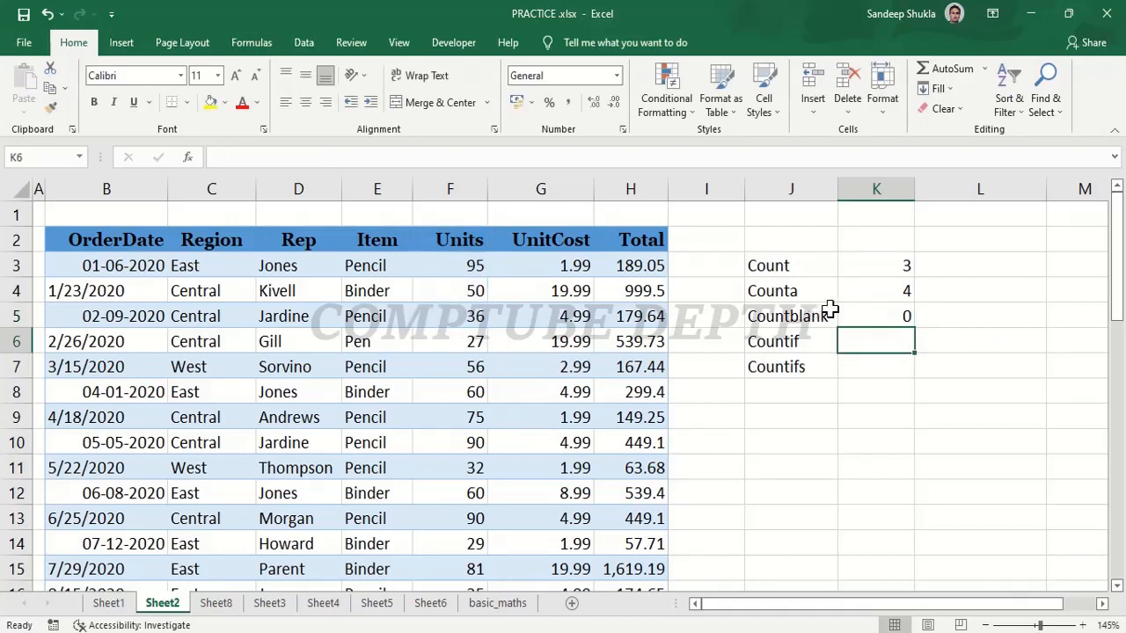
Extend the range of the COUNTBLANK formula in K5 to F1:F5 to include the empty cell above the Units header.
click(879, 318)
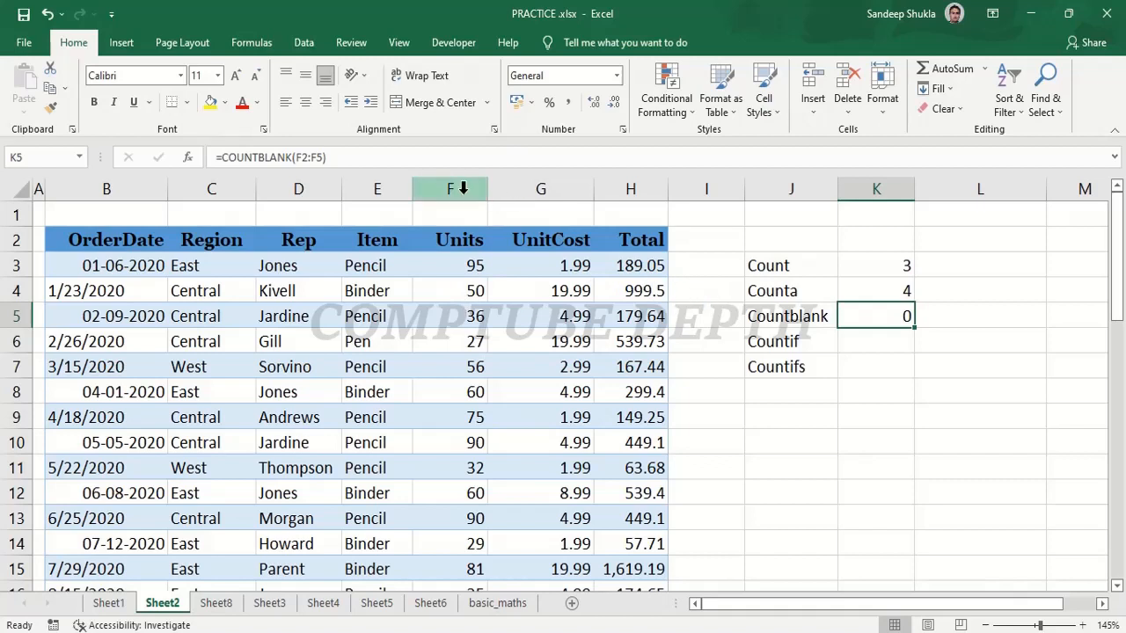
click(310, 158)
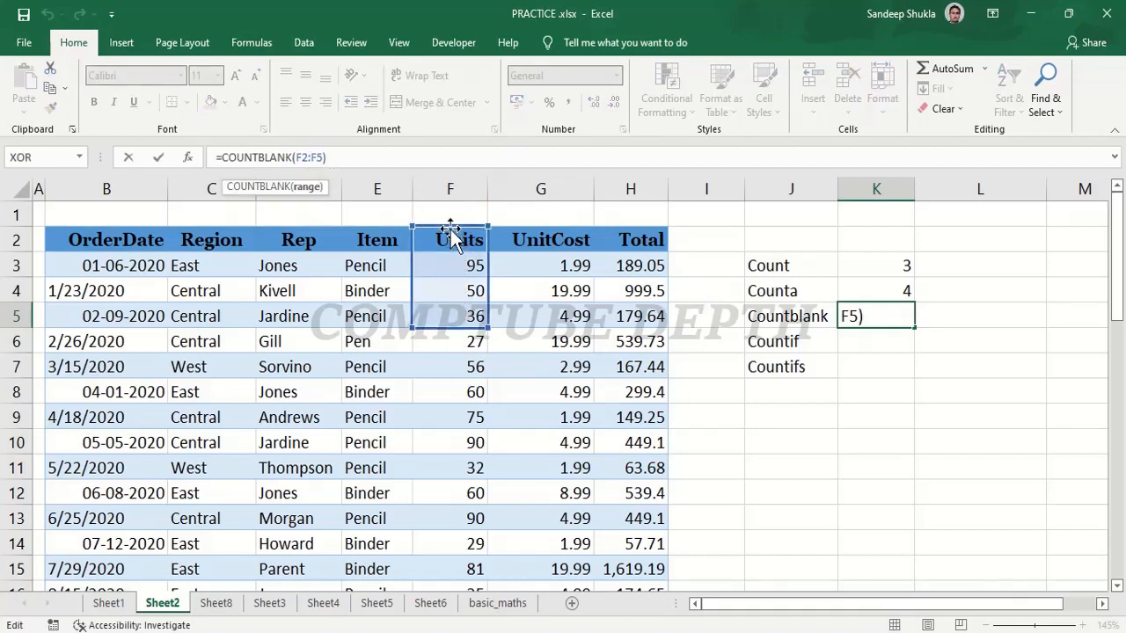
drag(460, 239, 453, 224)
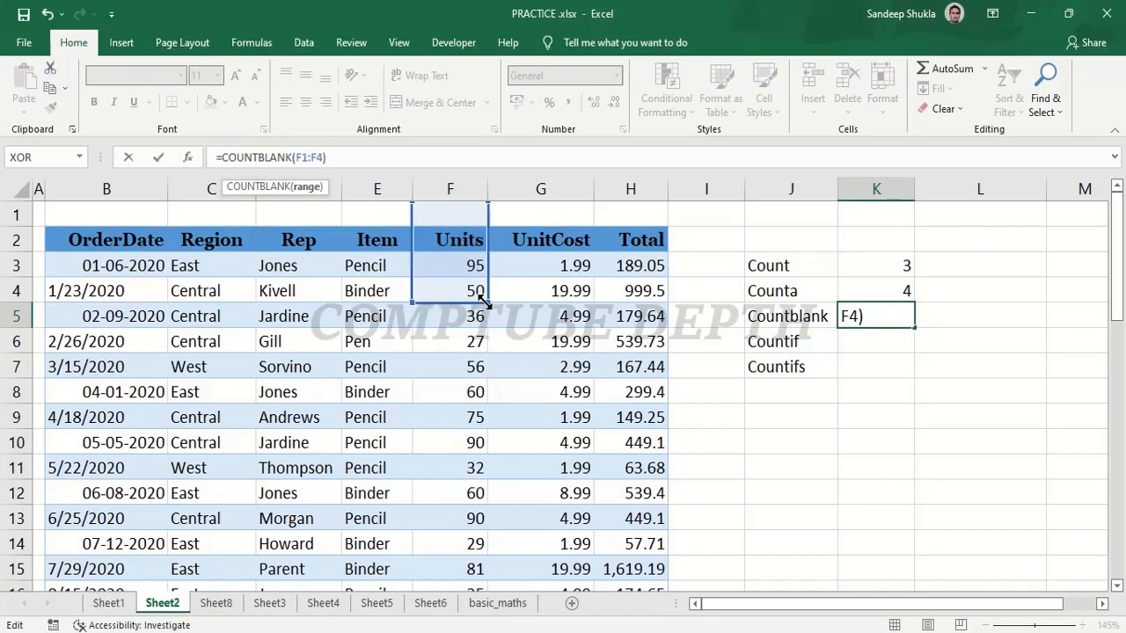
drag(487, 303, 483, 326)
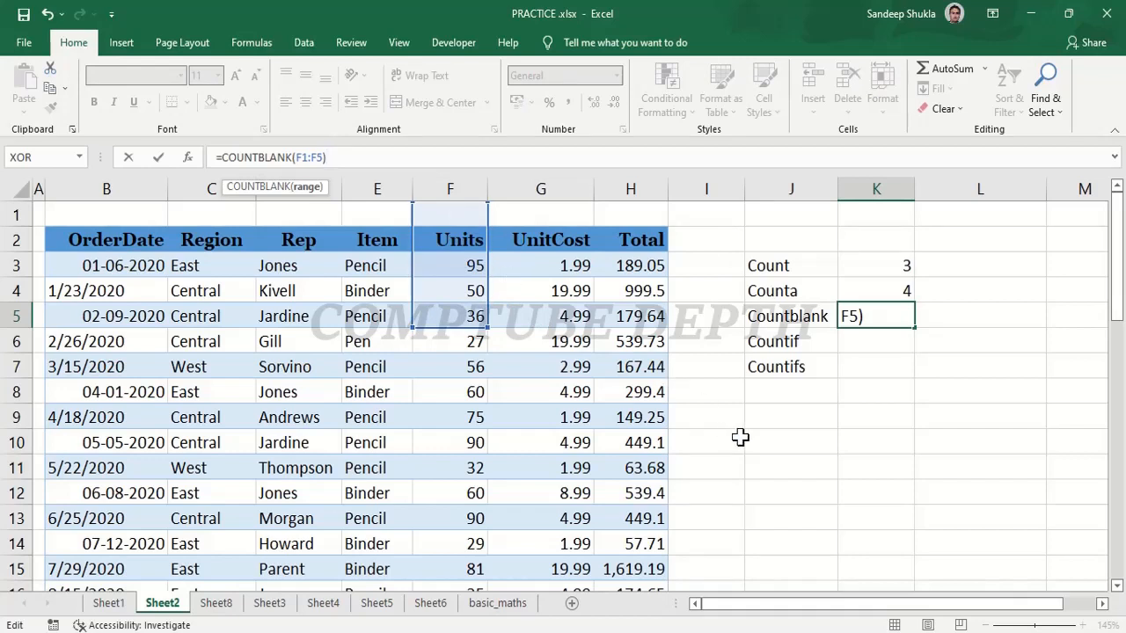
key(Return)
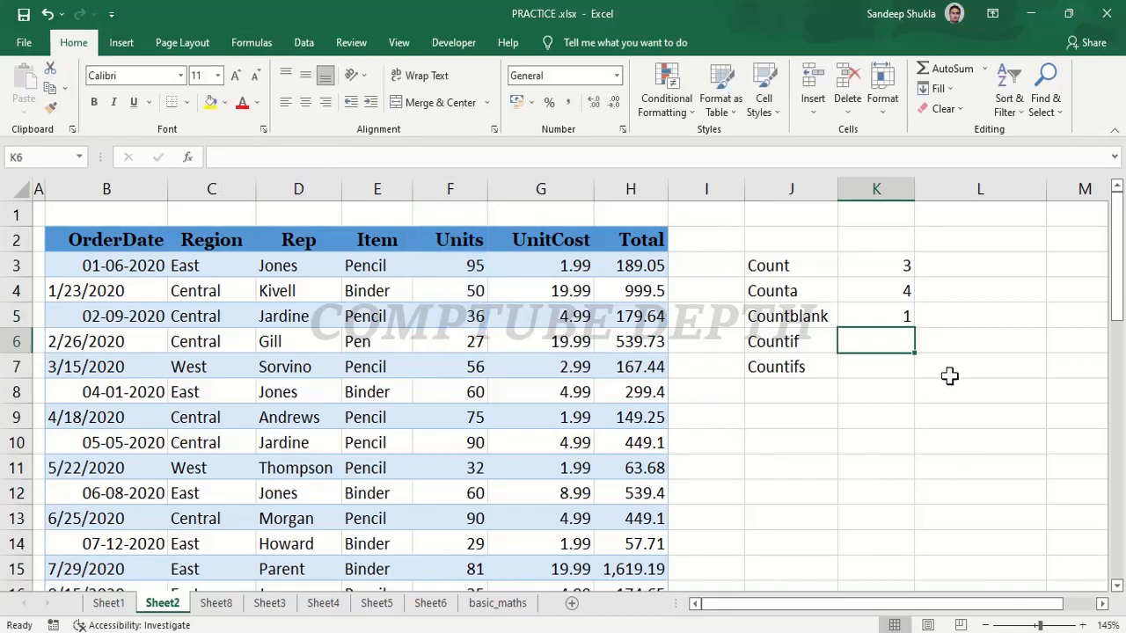
click(470, 217)
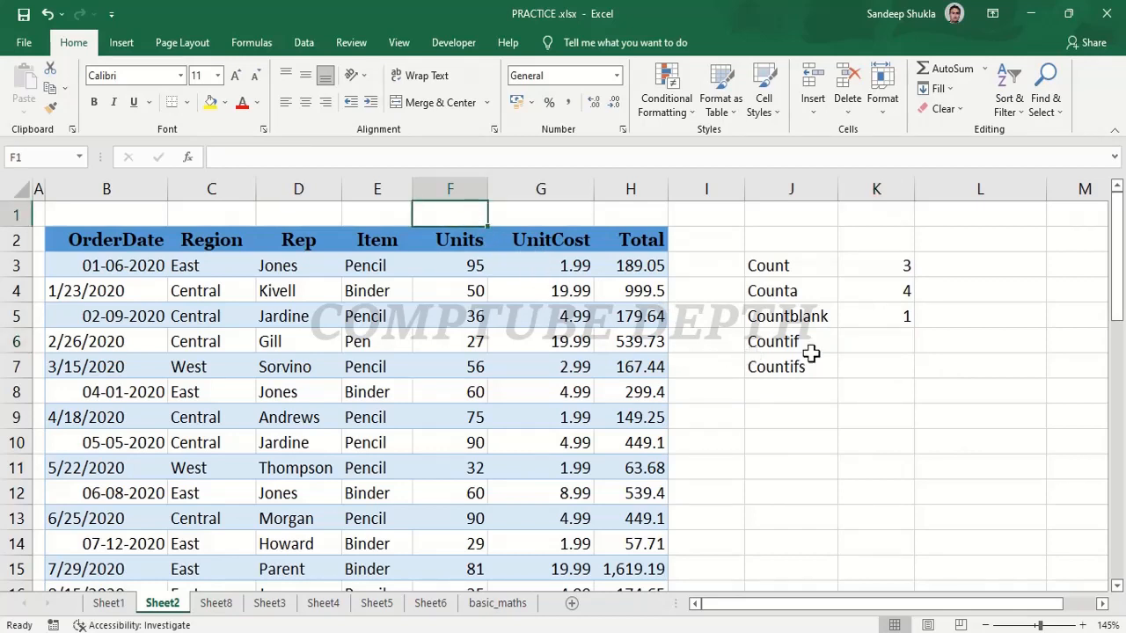
Enter a COUNTIF formula in K6, beside the Countif label, with the Item range E3:E45 and cell L5 as the criterion.
click(876, 348)
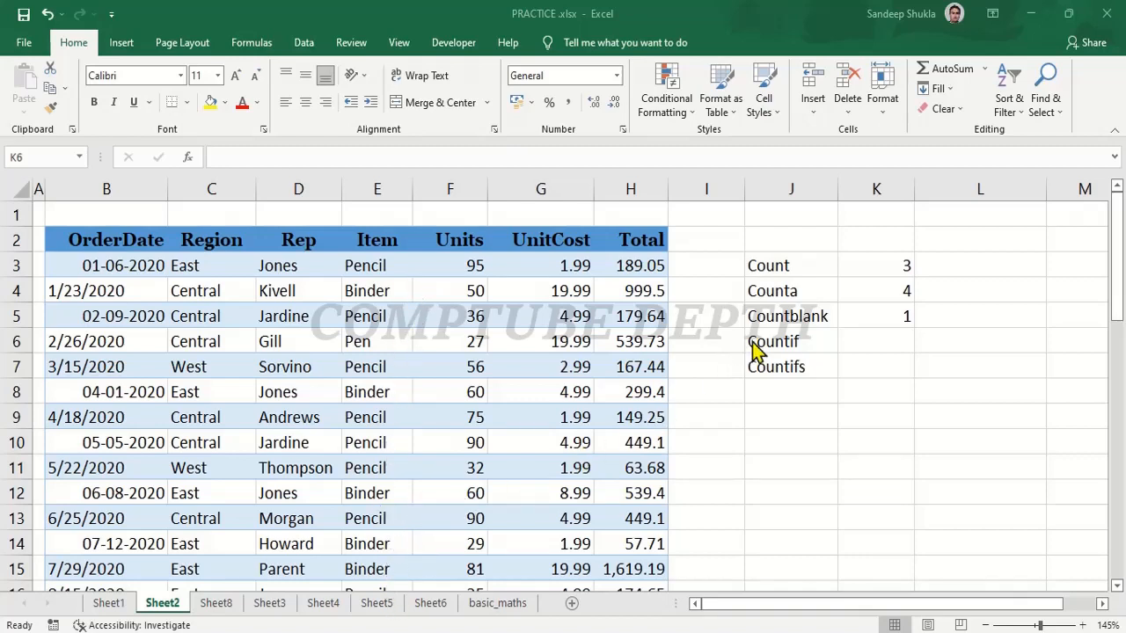
double_click(856, 341)
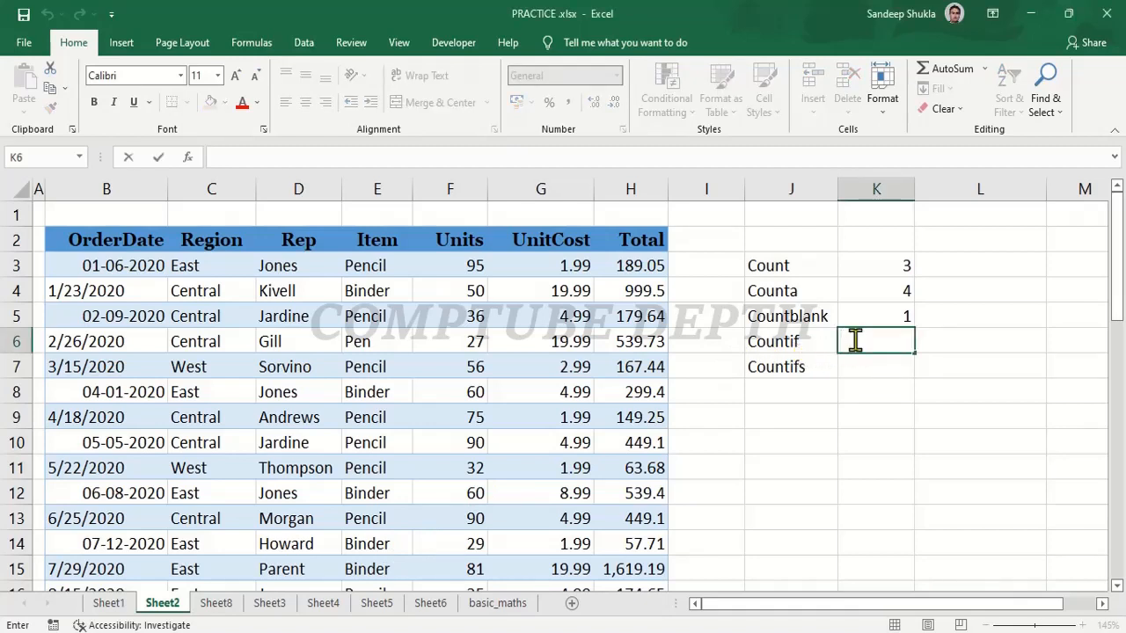
text(=)
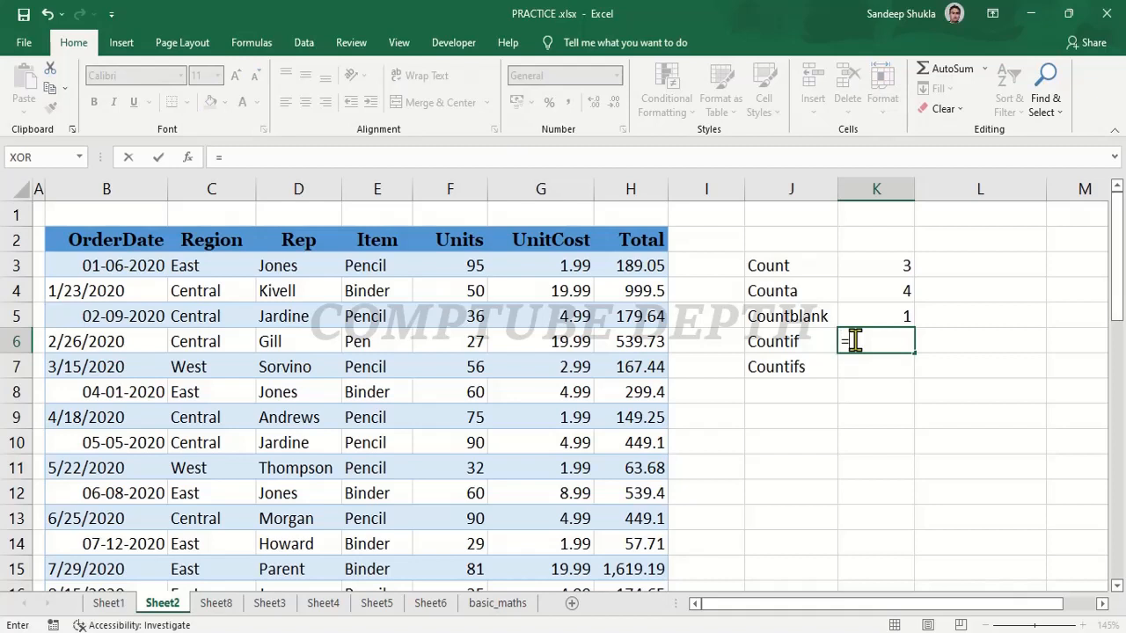
text(countif)
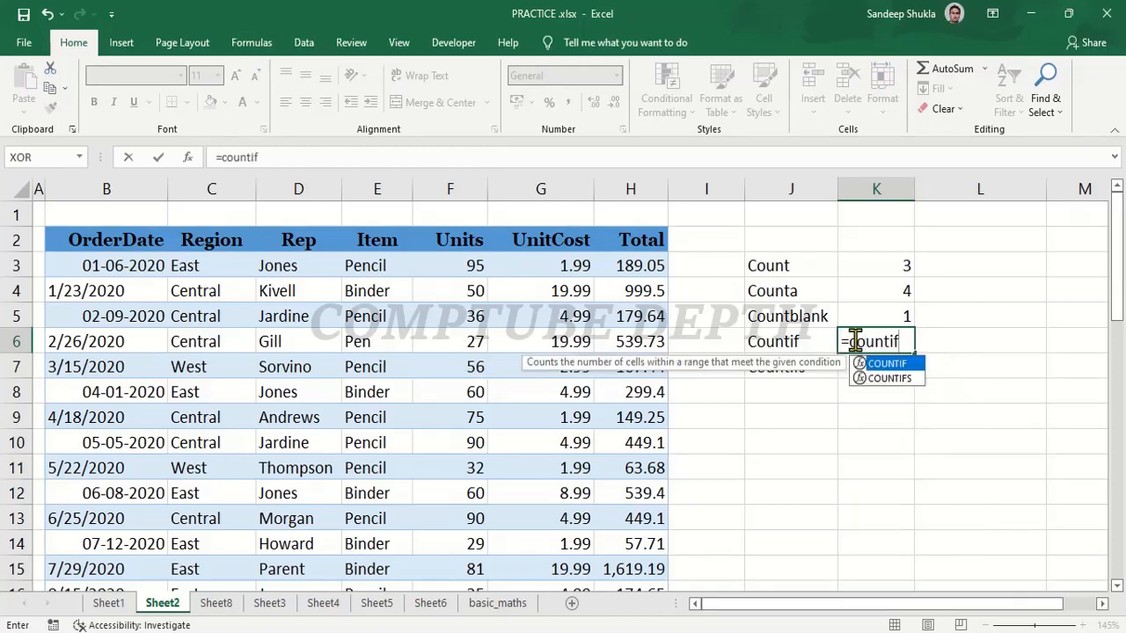
text(()
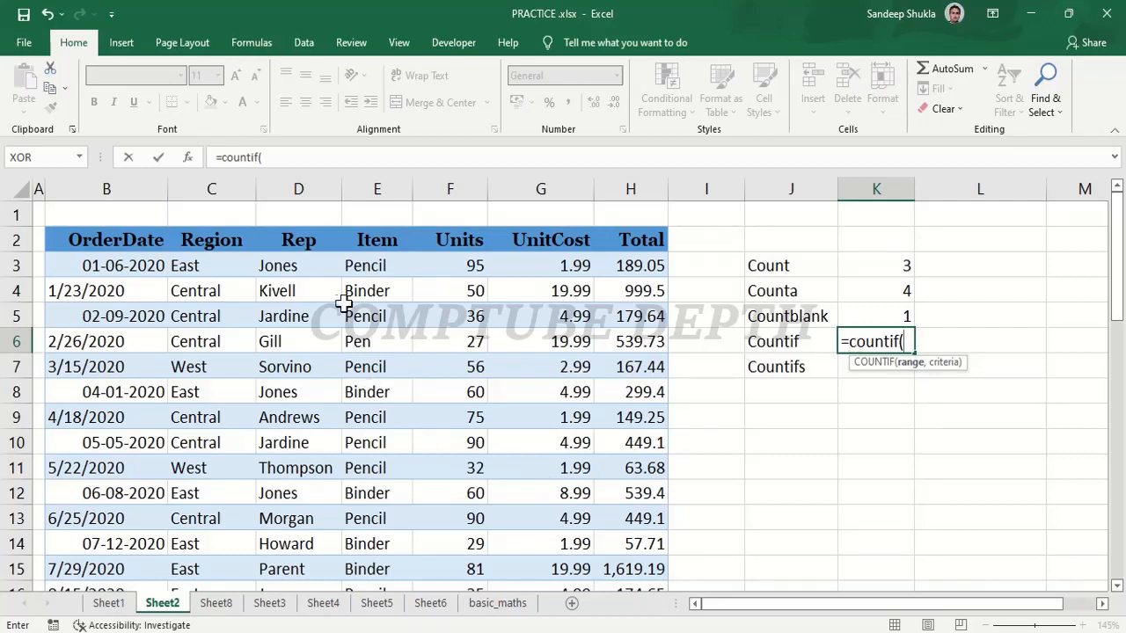
click(378, 268)
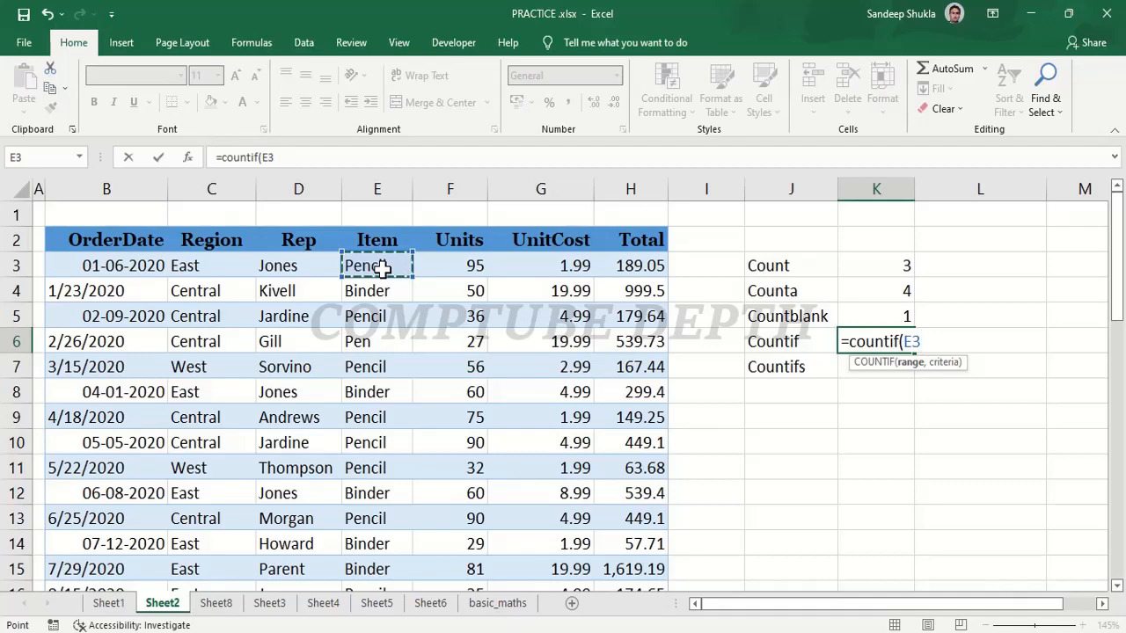
key(ctrl+shift+Down)
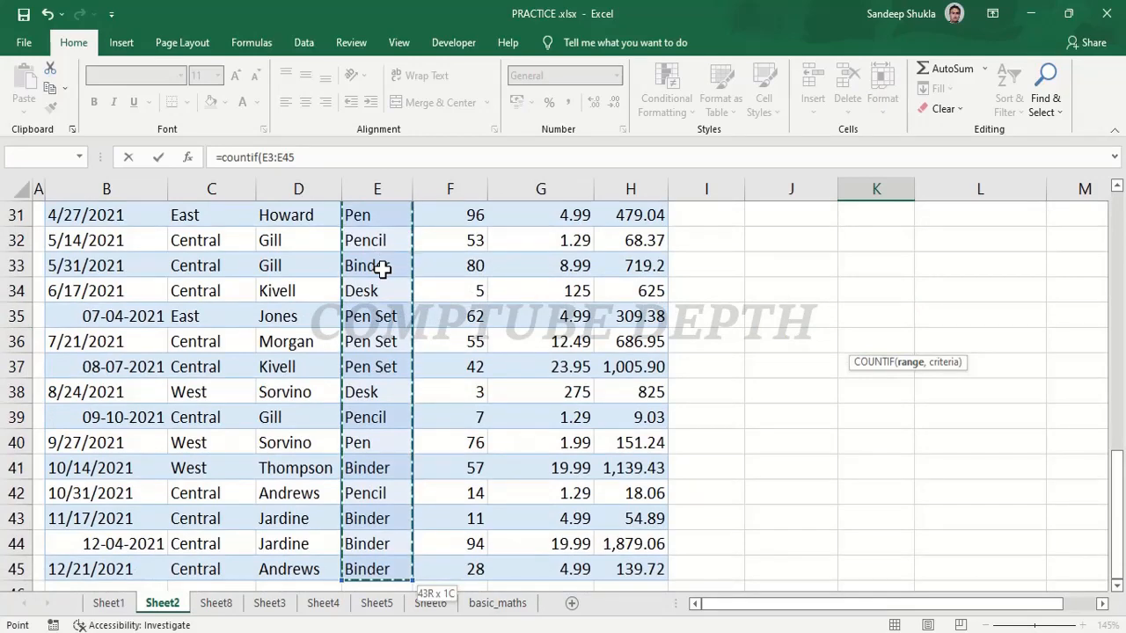
text(,)
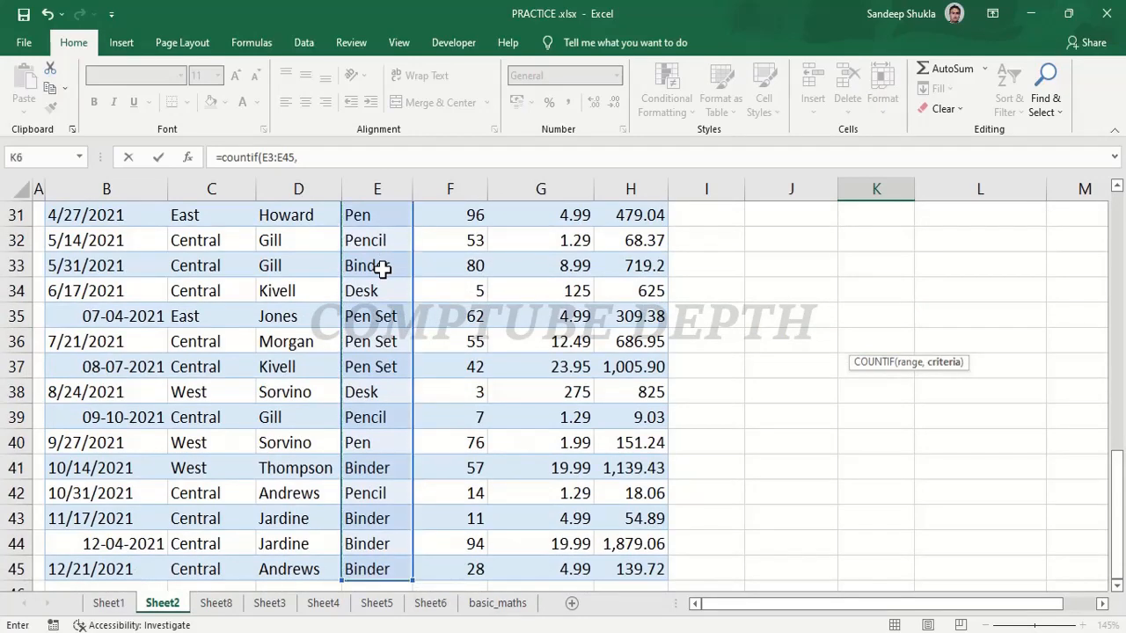
scroll(383, 268, up, 10)
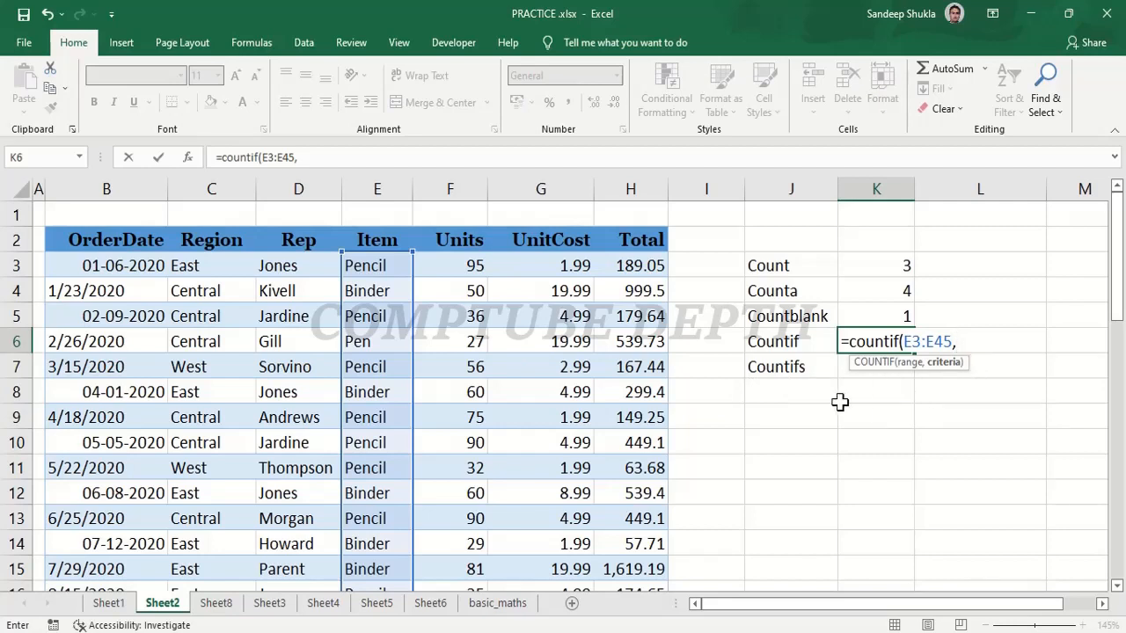
click(992, 318)
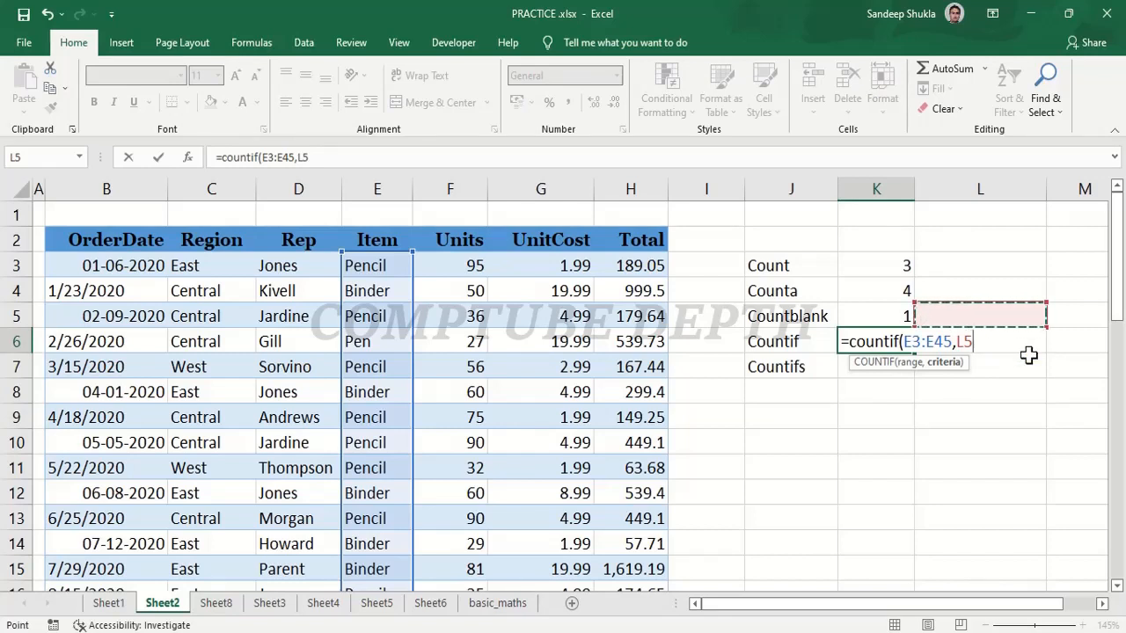
text())
key(Return)
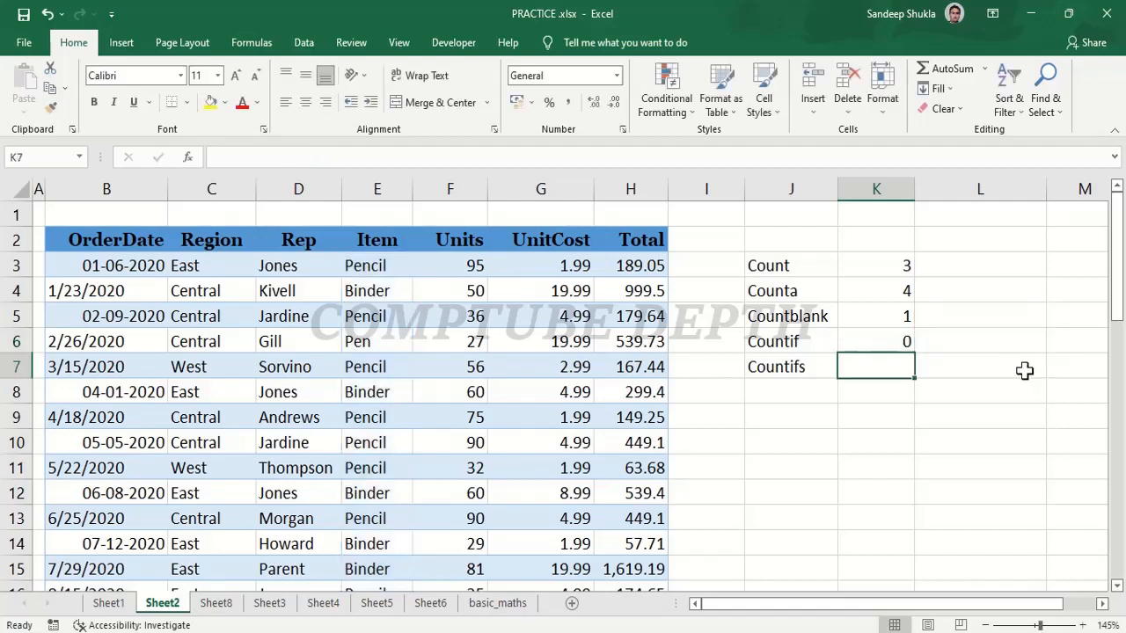
Enter "pencil" in cell L5 as the item criterion for the COUNTIF formula.
click(951, 314)
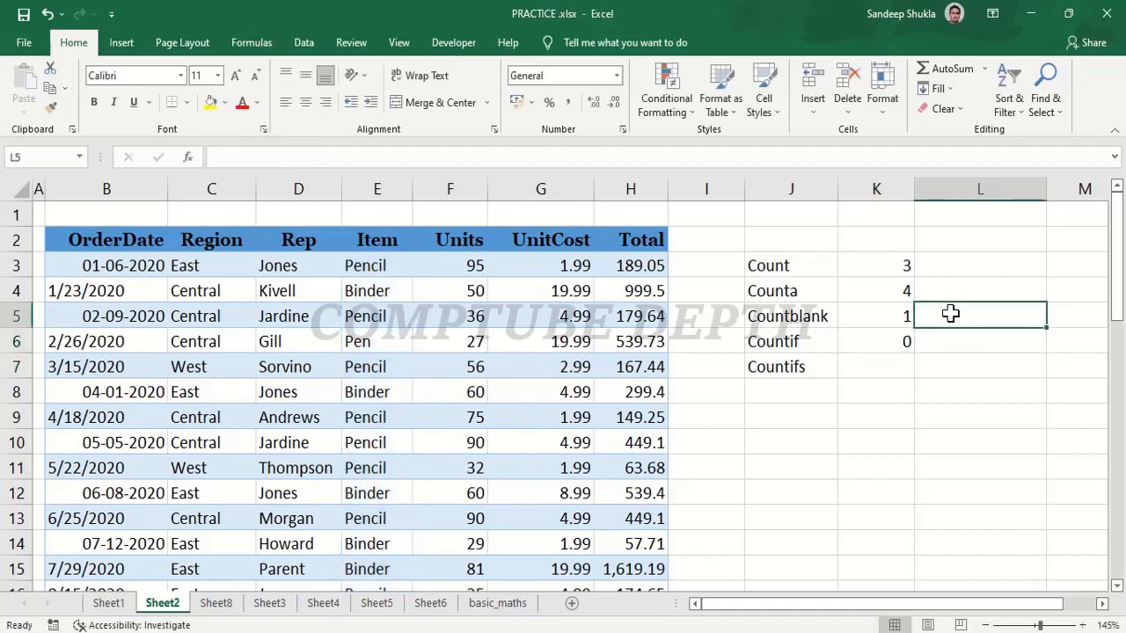
text(pencil)
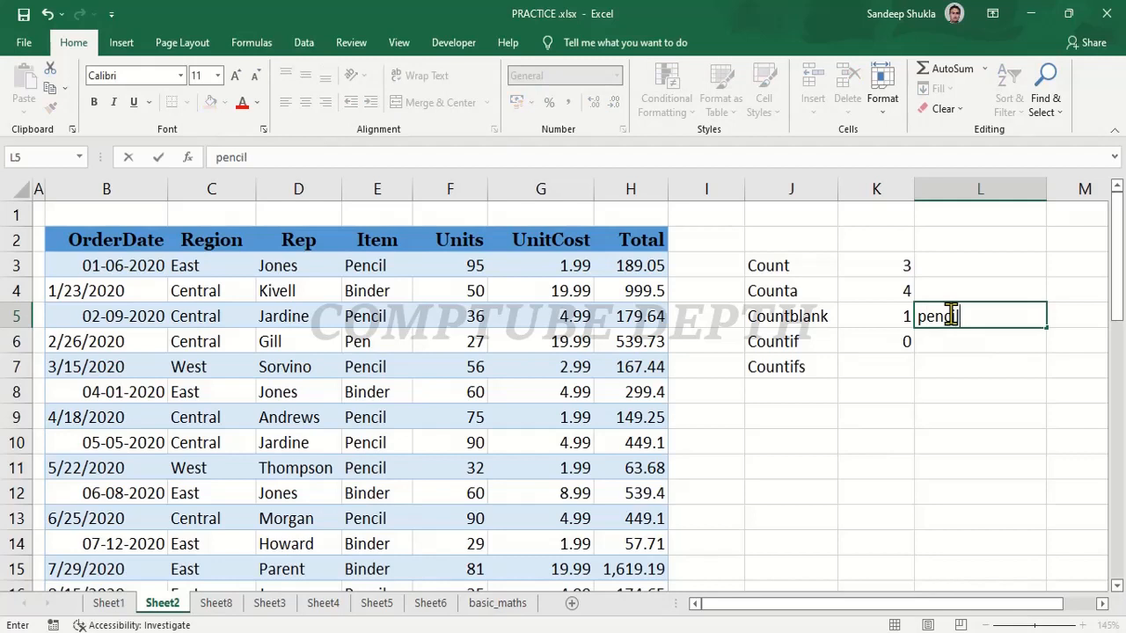
key(Return)
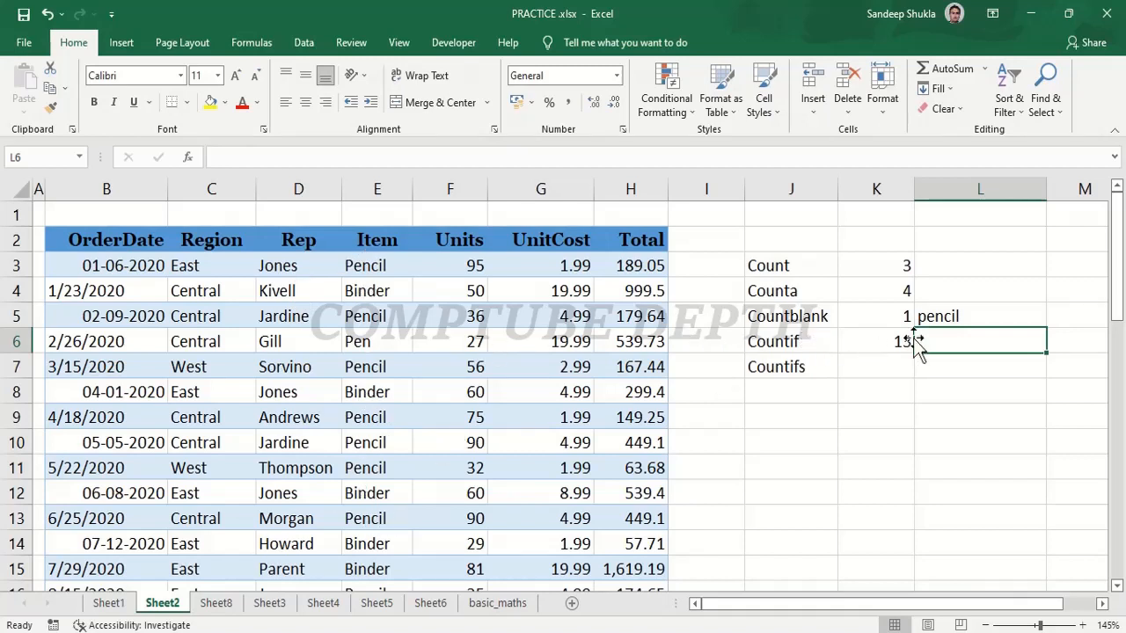
Change the item criterion in cell L5 to "pen" for the COUNTIF formula.
click(942, 319)
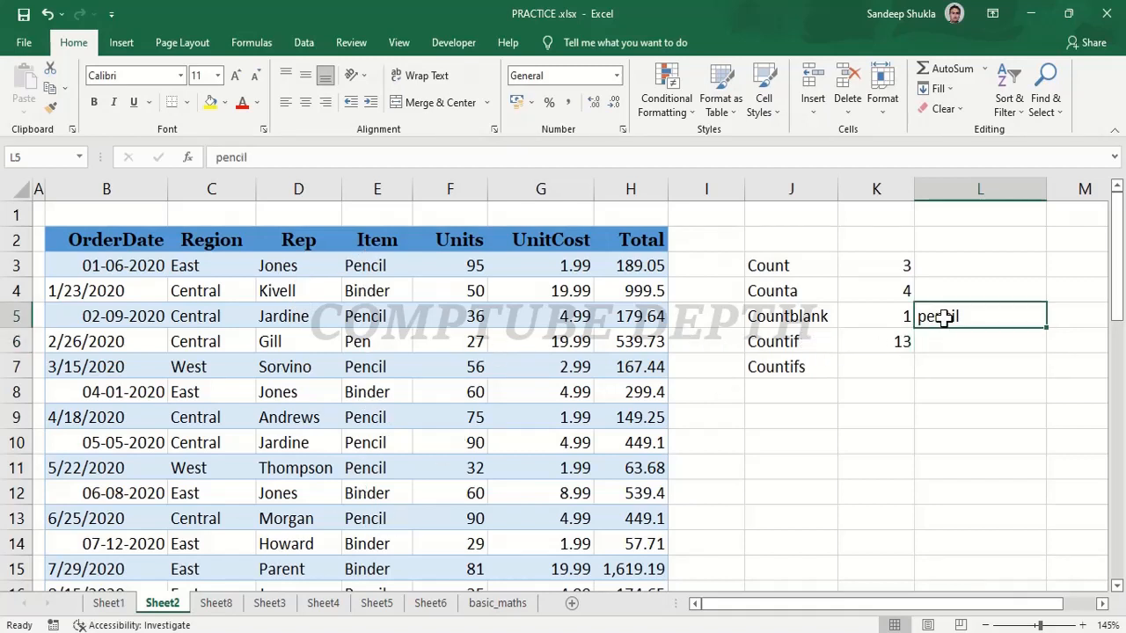
text(pen)
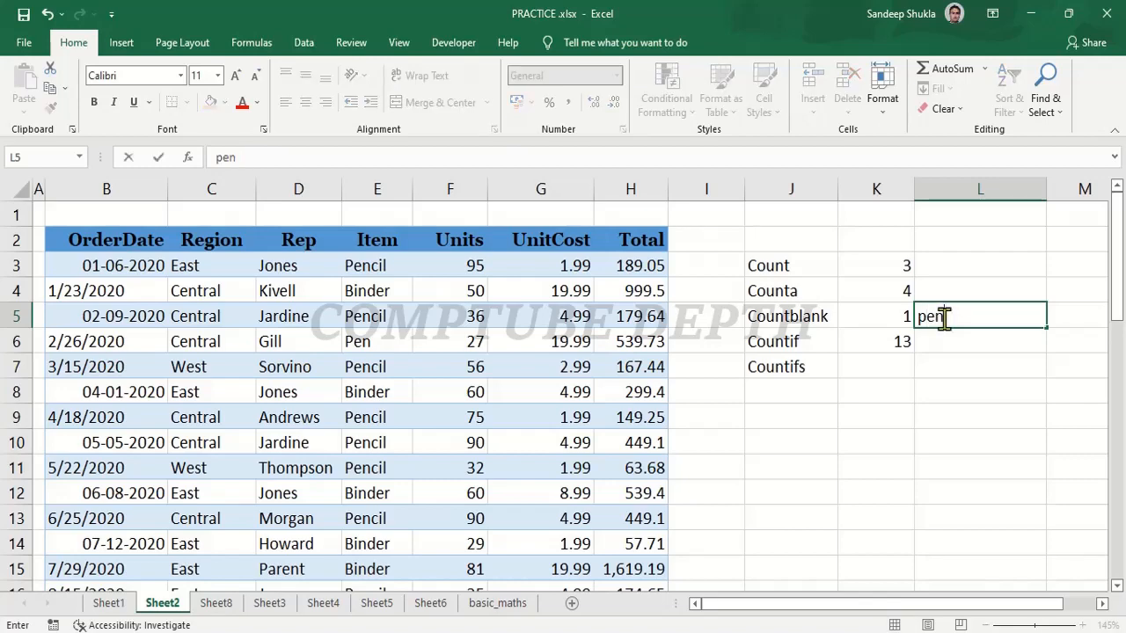
key(Return)
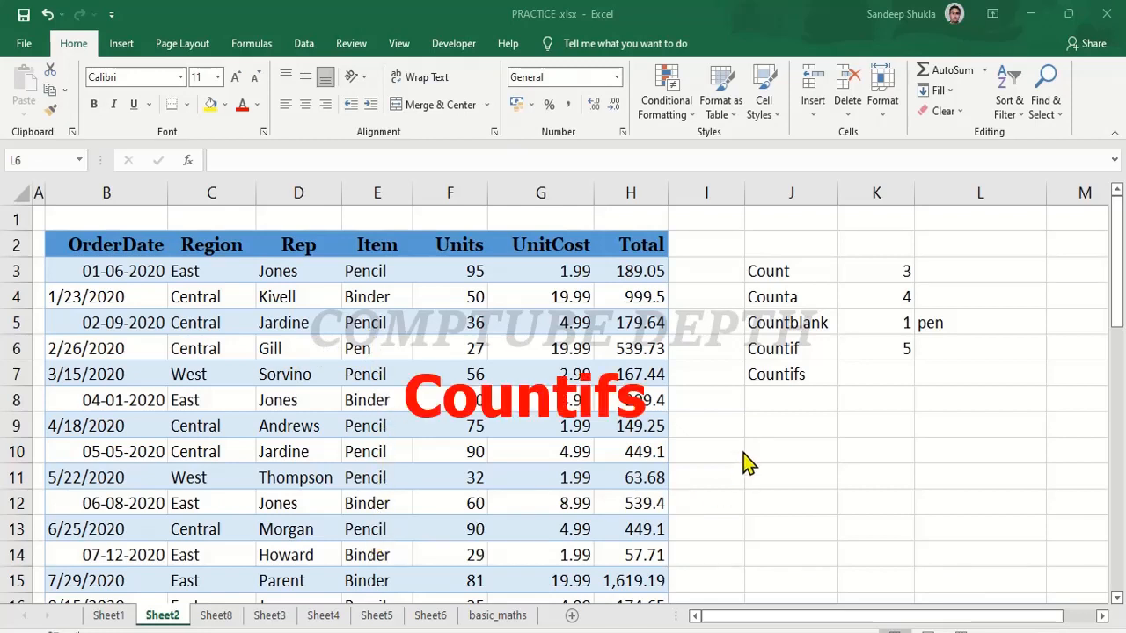
Begin a COUNTIFS formula in K7, beside the Countifs label, with the Rep range D3:D45 and cell J8 as the first criterion.
click(884, 375)
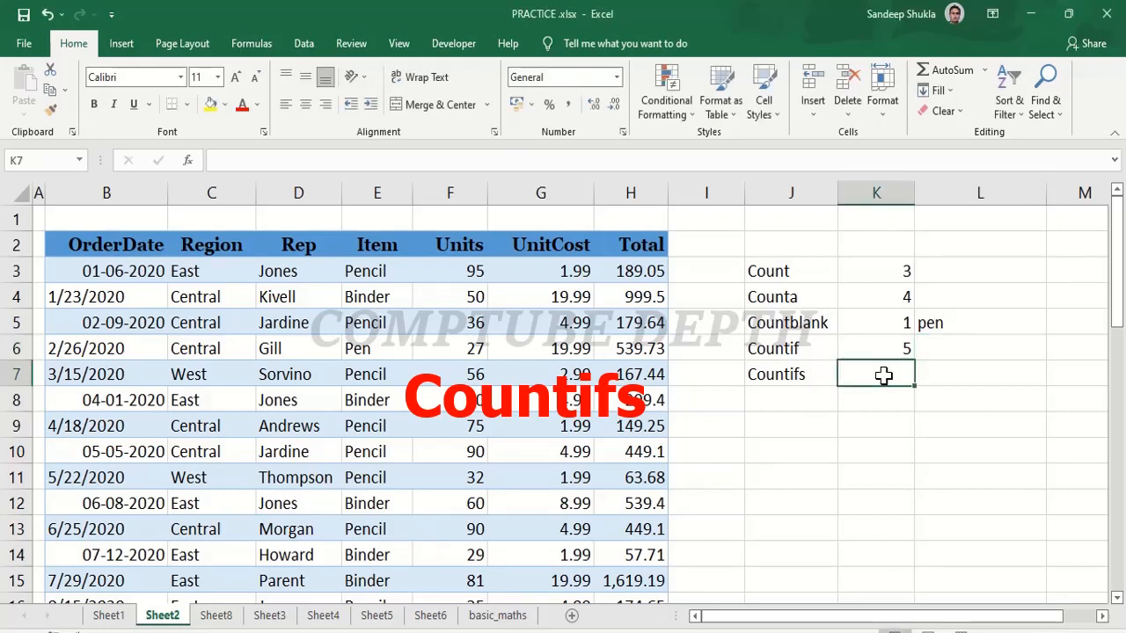
text(=)
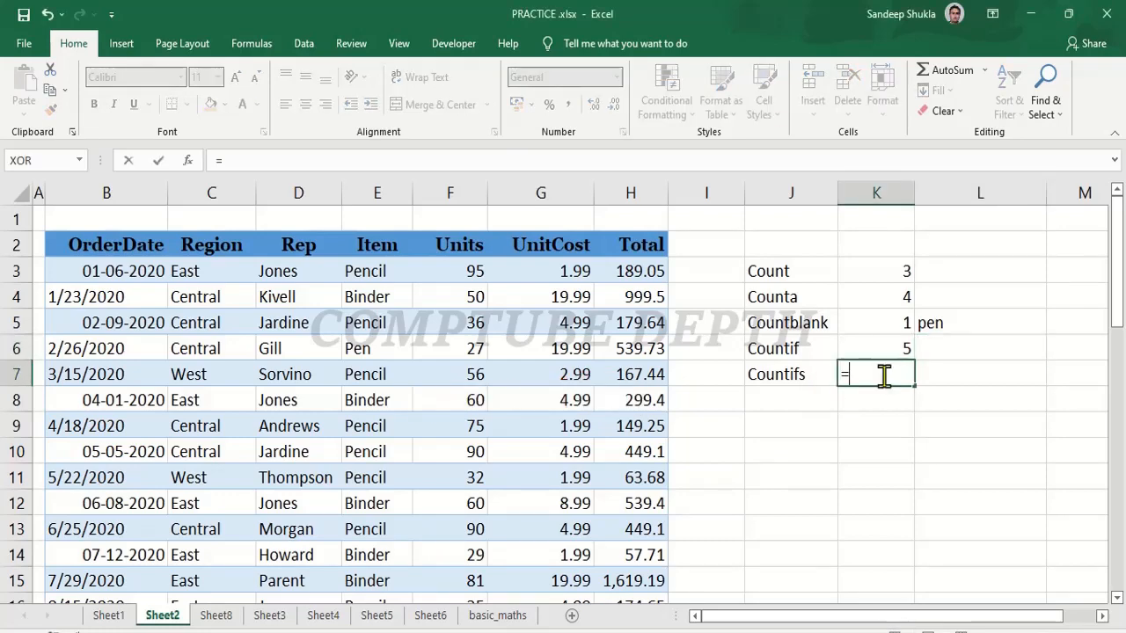
text(counti)
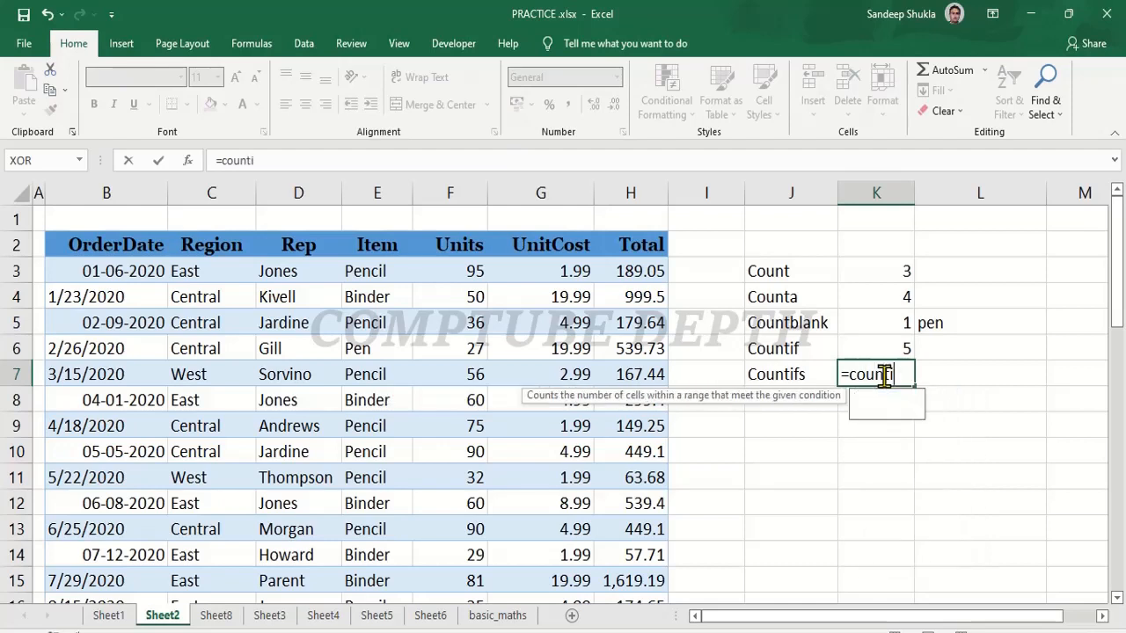
text(f()
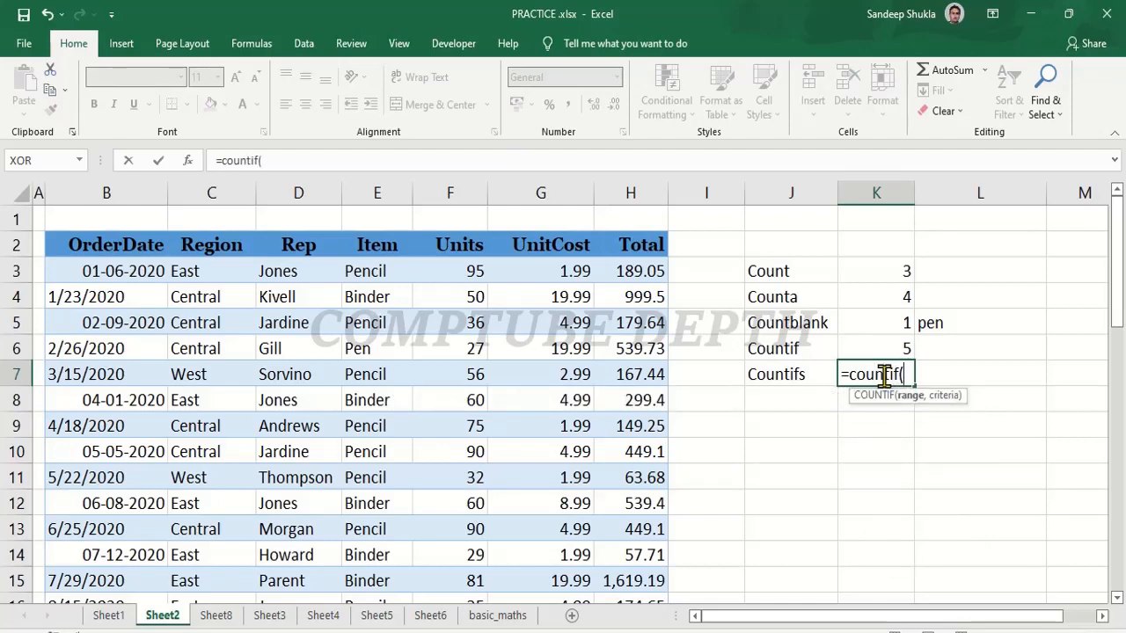
key(BackSpace)
text(s)
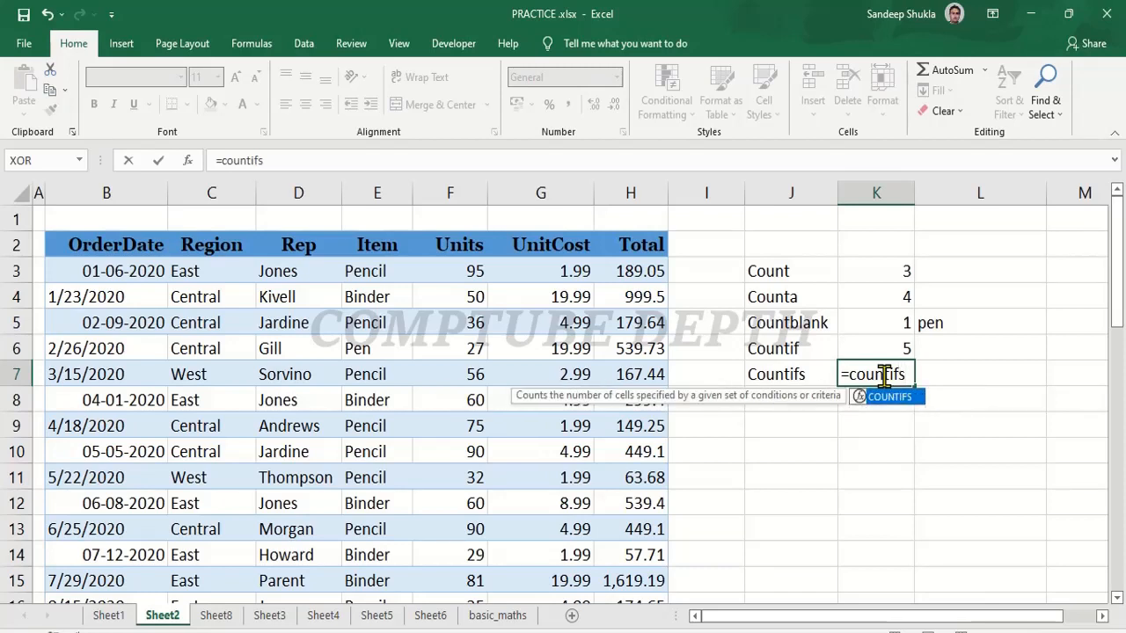
text(()
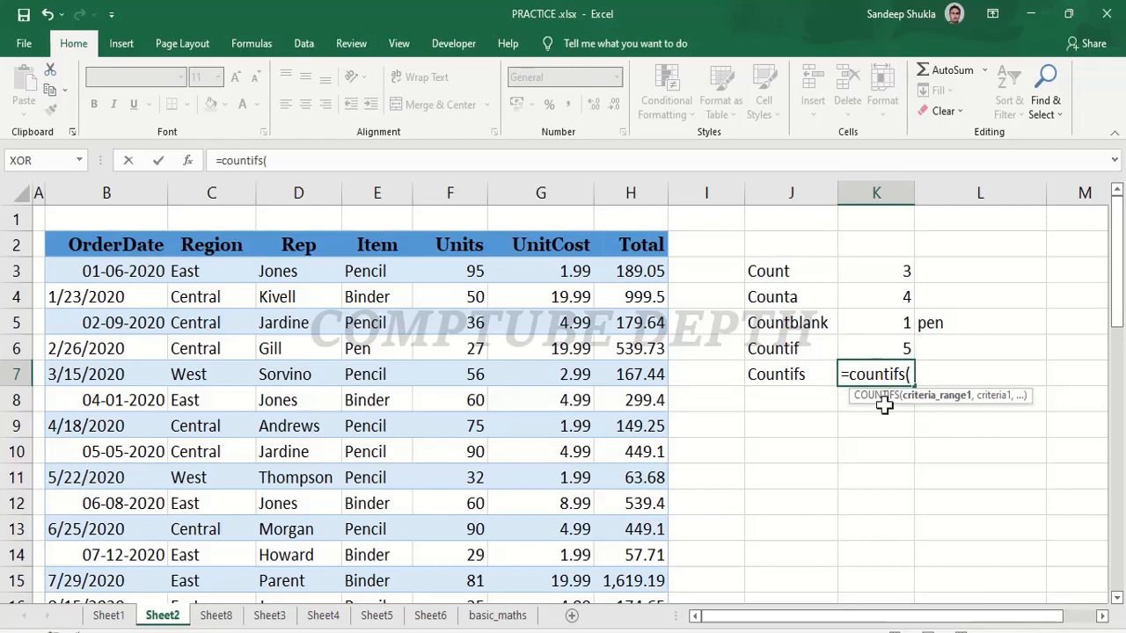
click(290, 271)
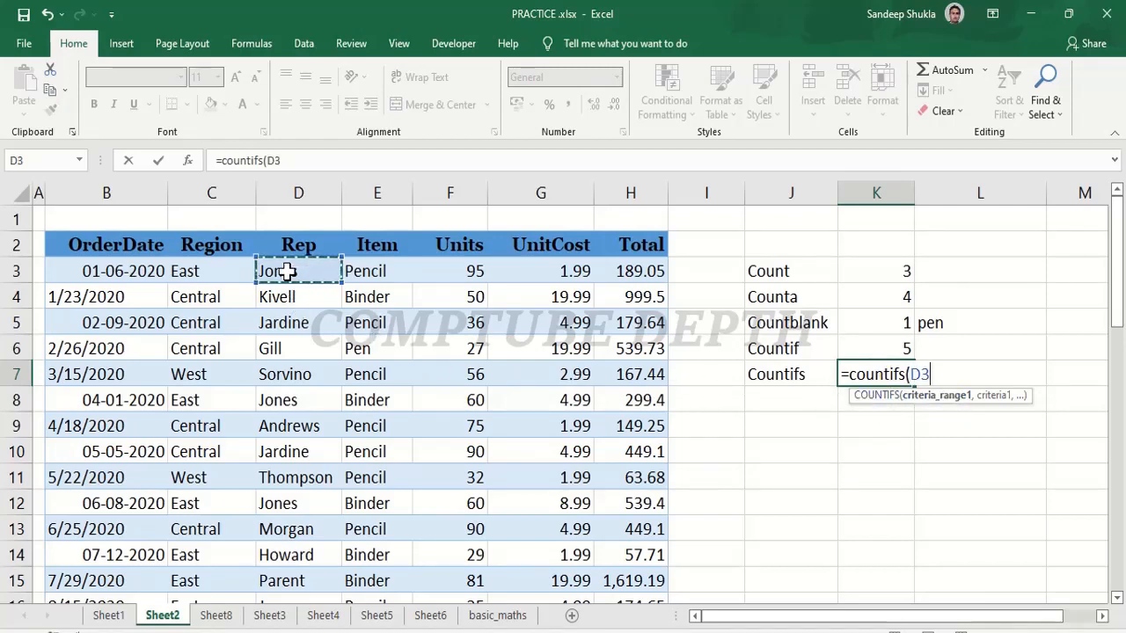
key(ctrl+shift+Down)
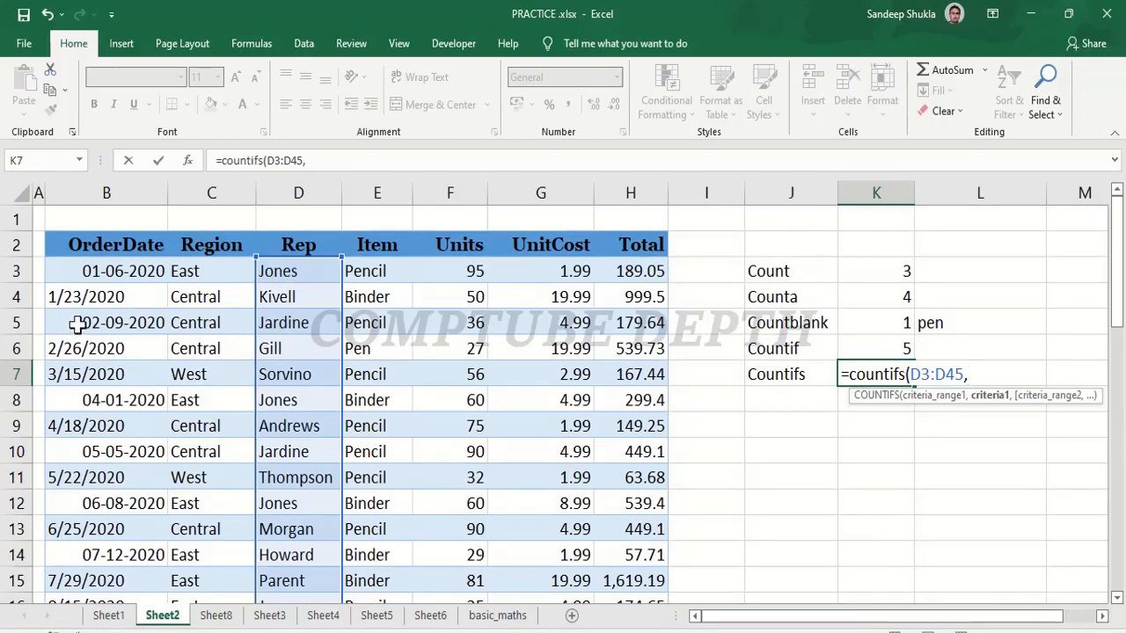
click(791, 401)
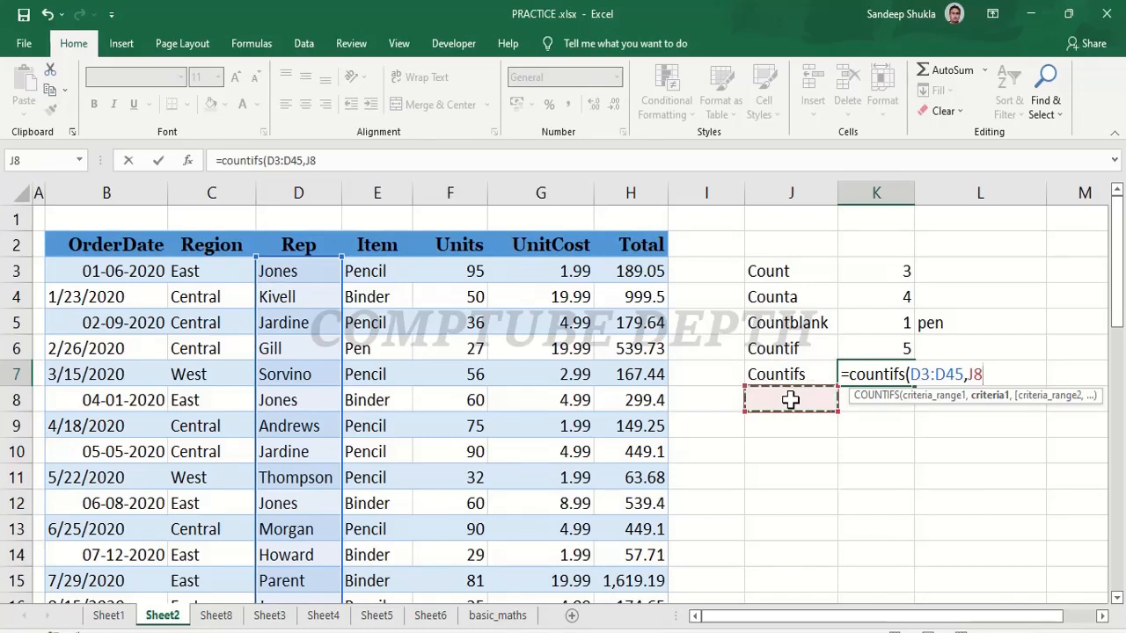
text(,)
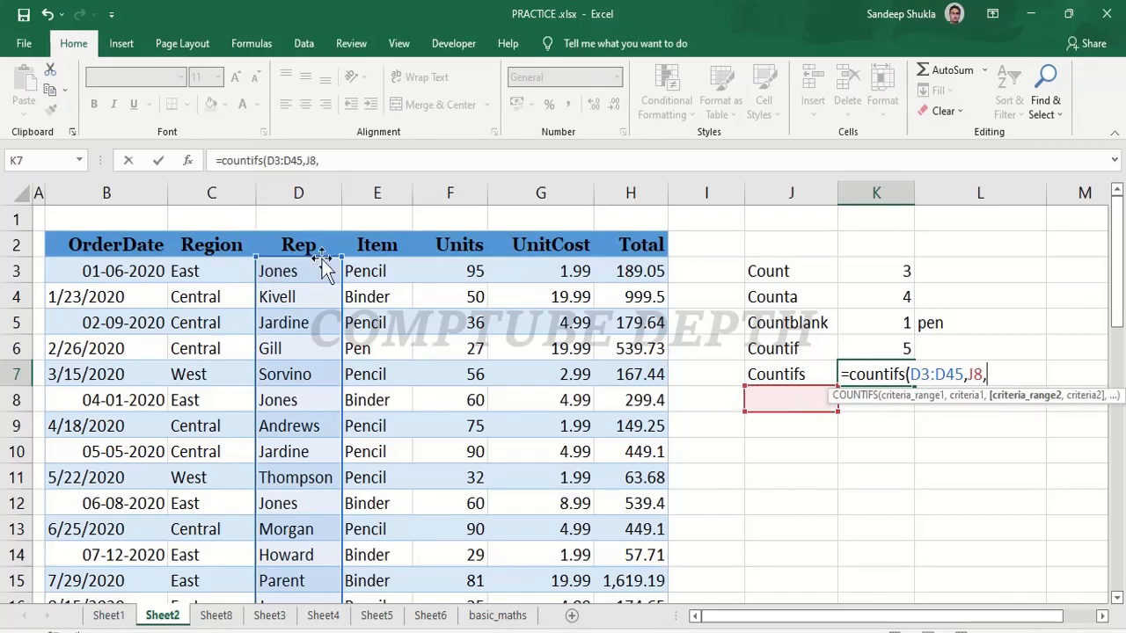
Complete the COUNTIFS formula in K7 with the Item range E3:E45 and cell J9 as the second criterion.
click(377, 269)
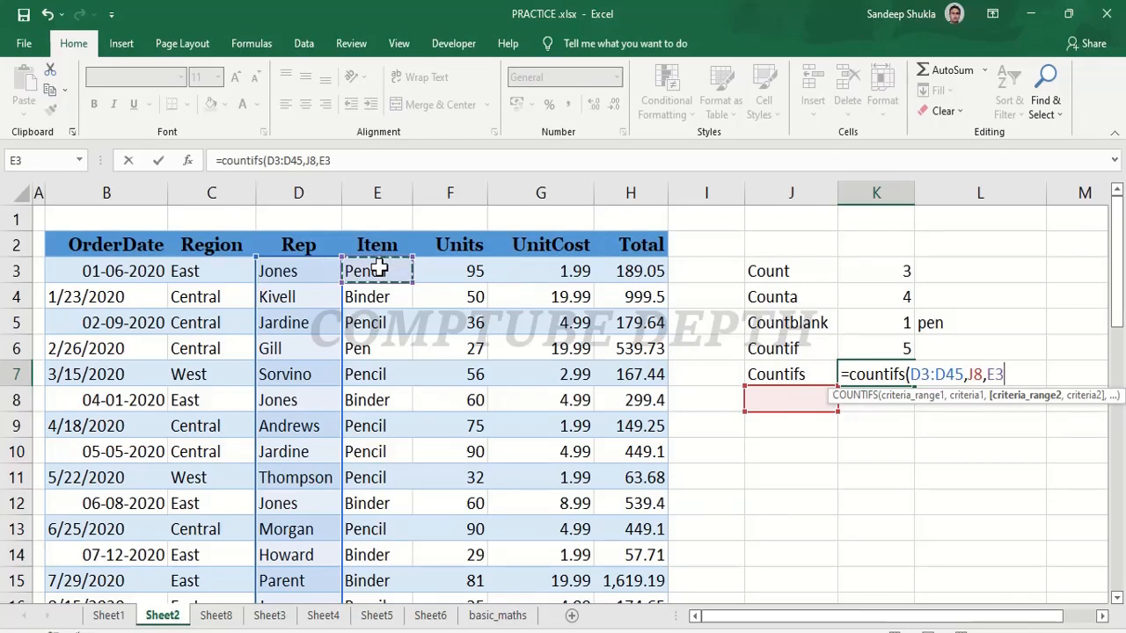
key(ctrl+shift+Down)
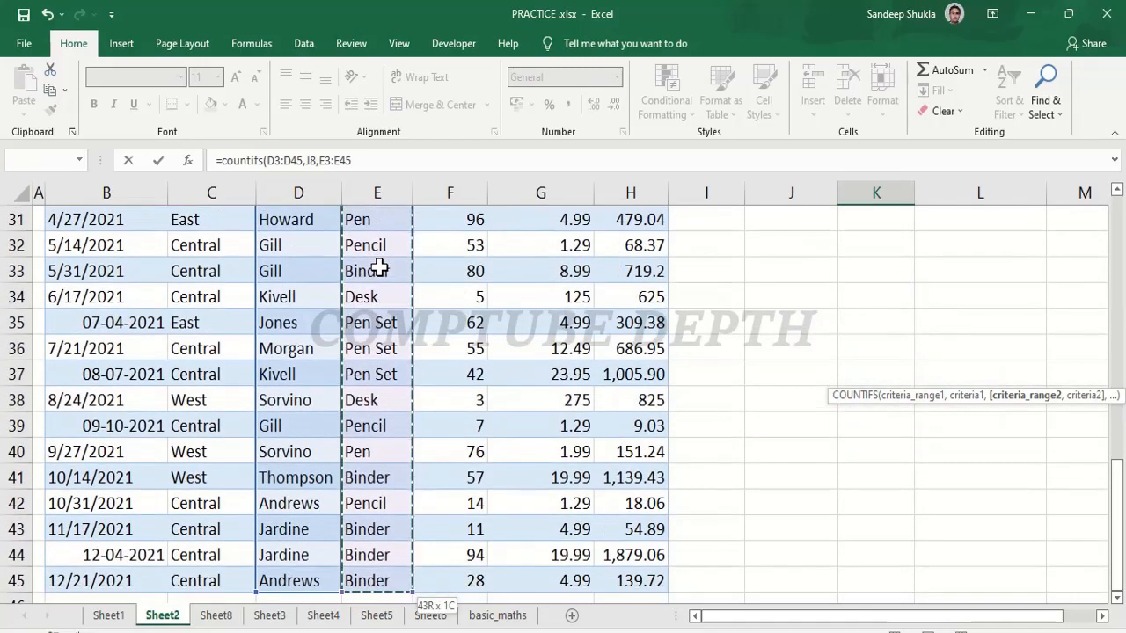
scroll(378, 269, up, 10)
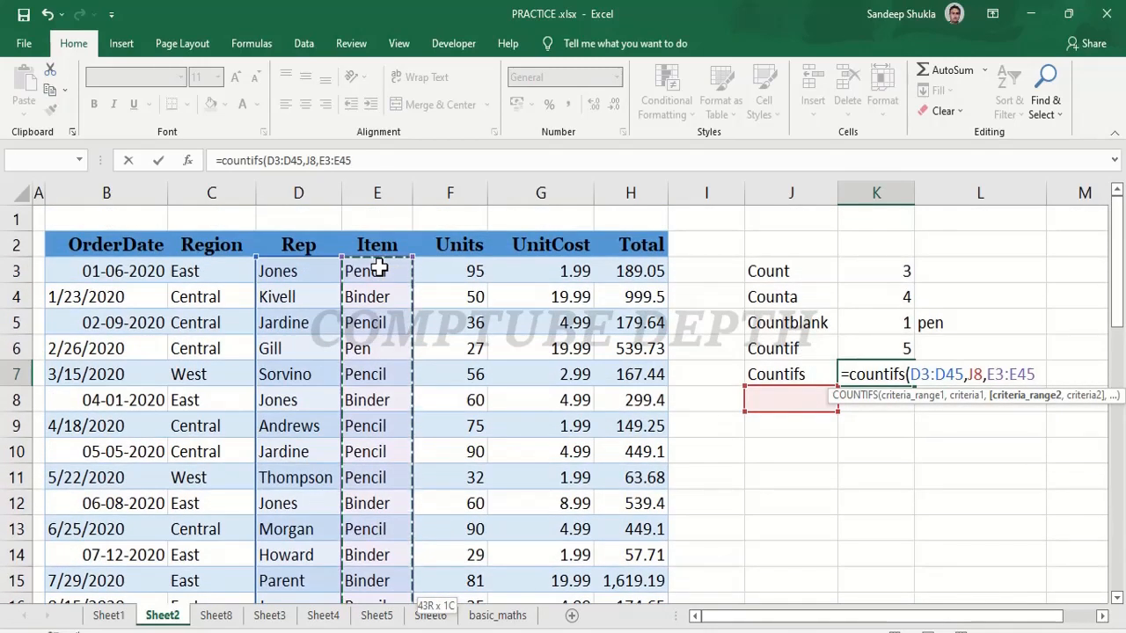
text(,)
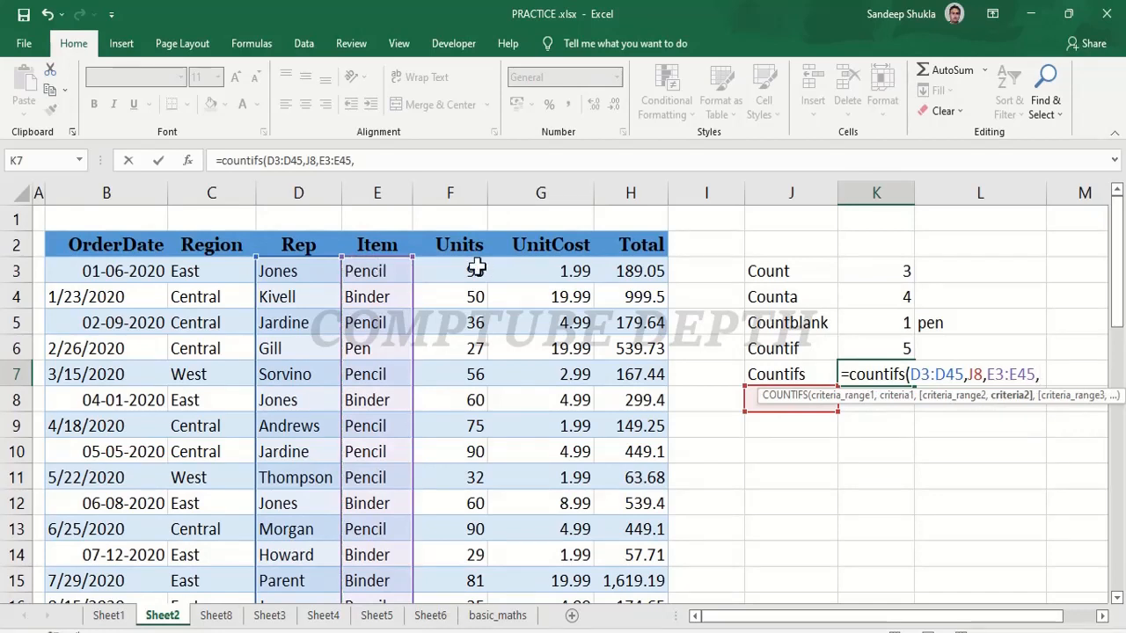
click(801, 428)
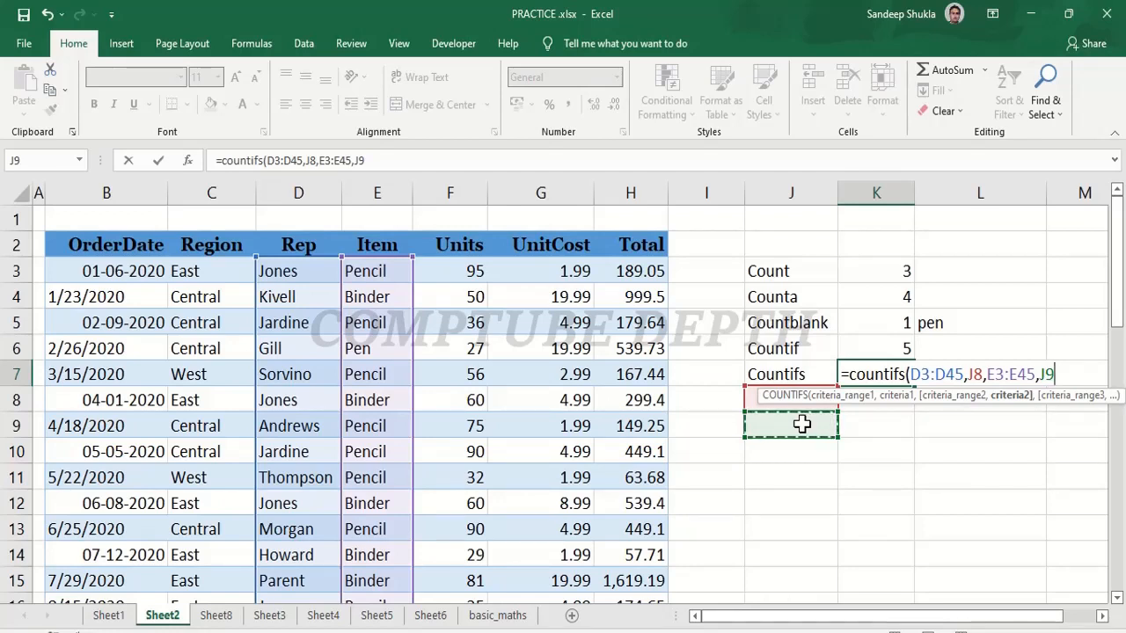
text())
key(Return)
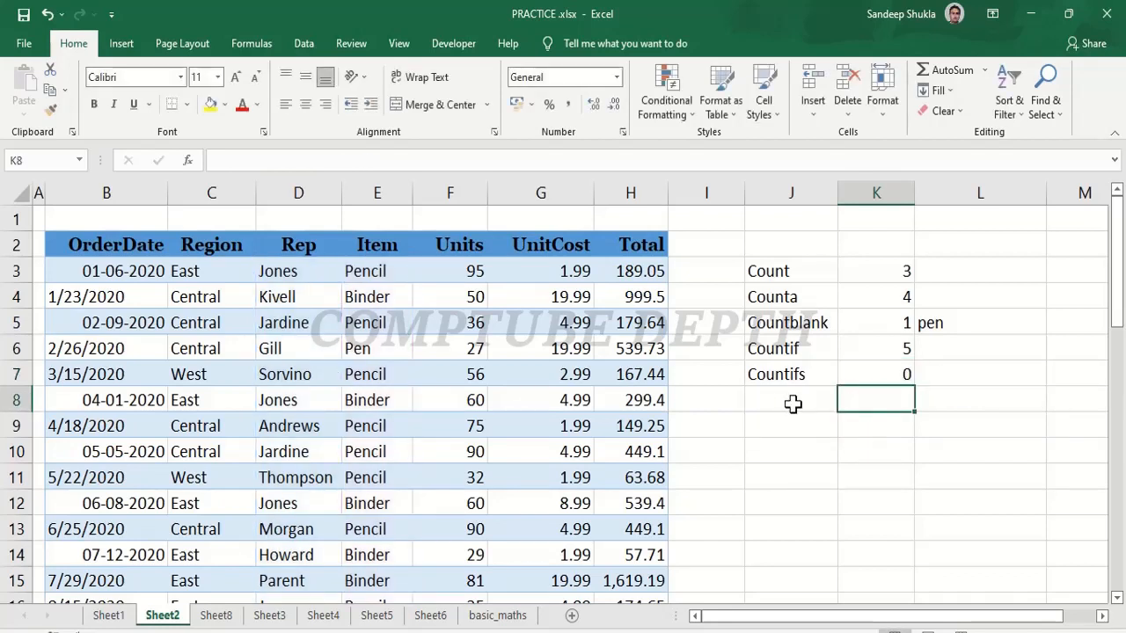
Enter the COUNTIFS criteria: the name of the rep listed in D6 in cell J8 and "pen" in cell J9.
click(799, 399)
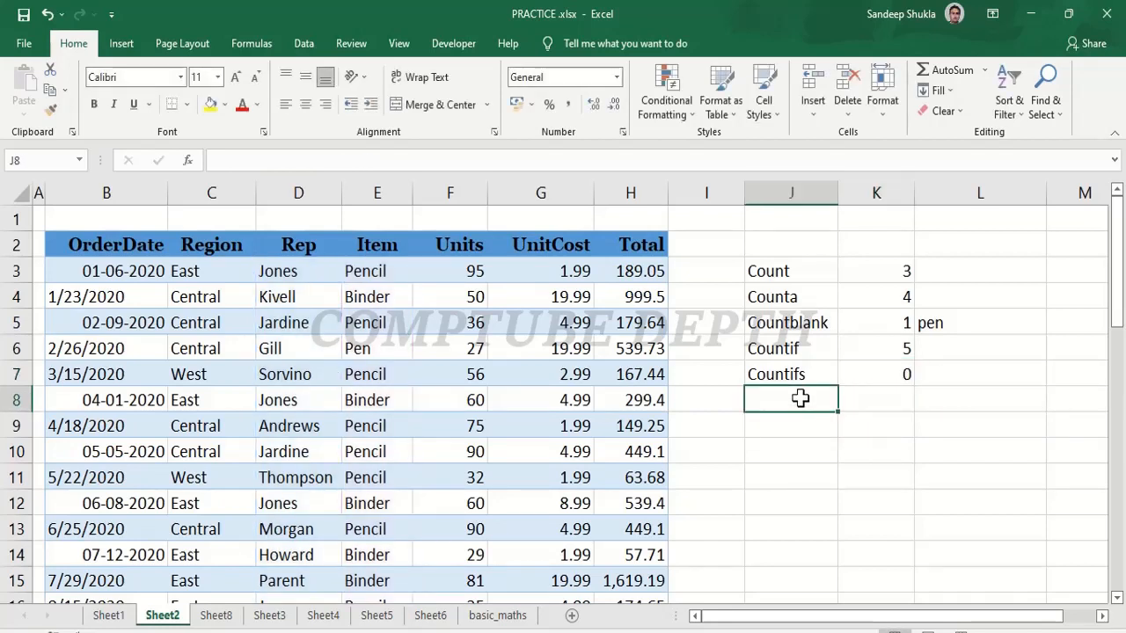
text(gill)
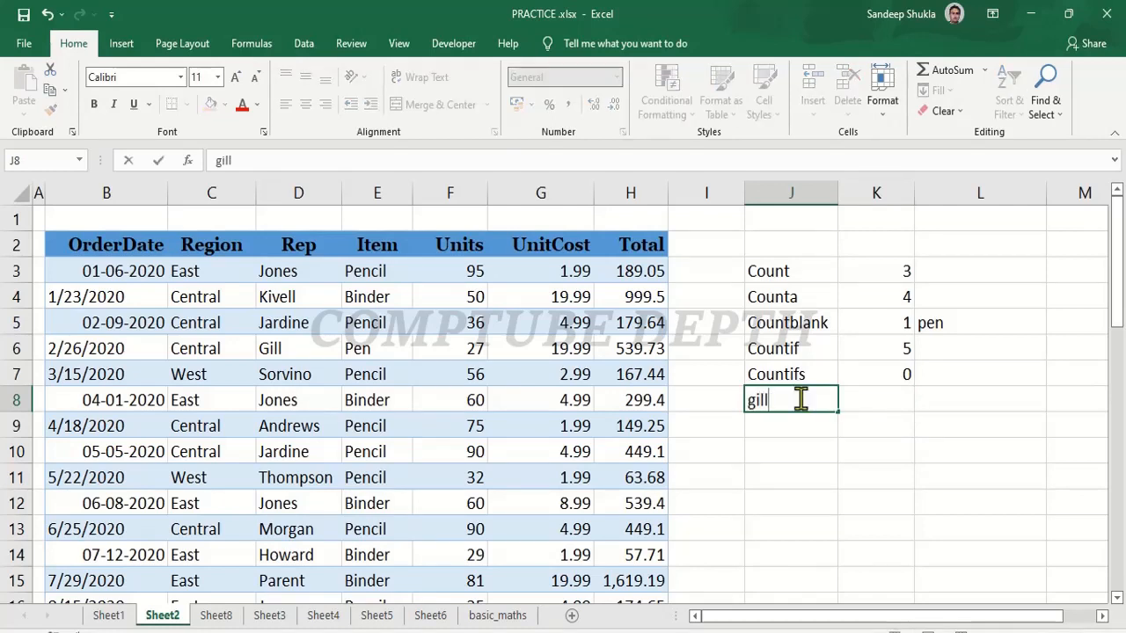
key(Tab)
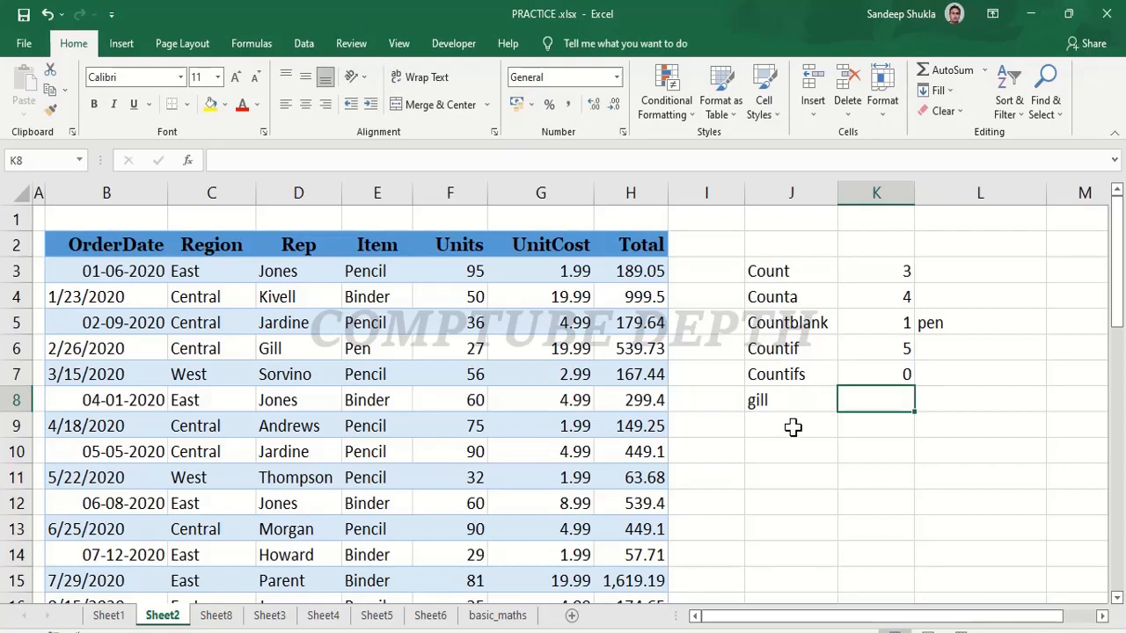
click(792, 427)
text(pen)
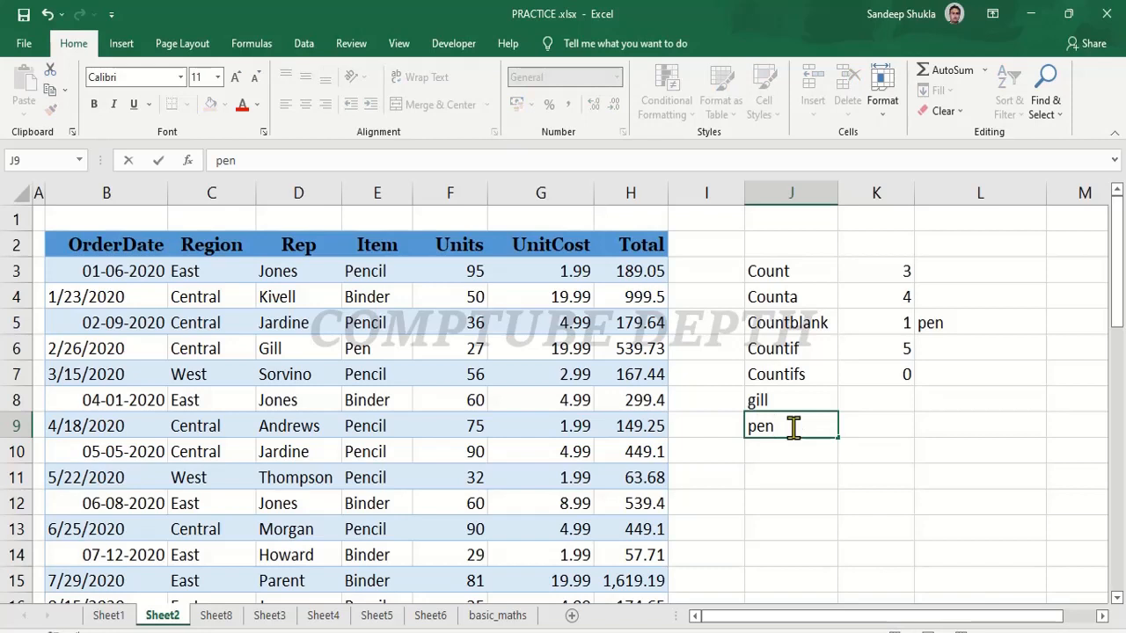
key(Return)
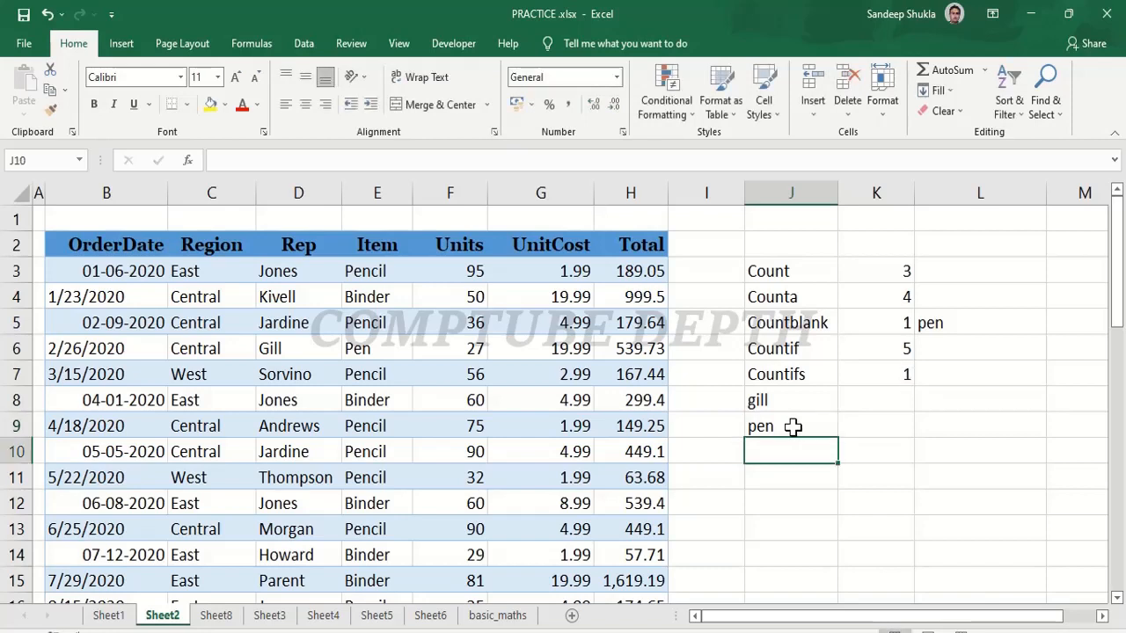
Change the COUNTIFS item criterion in cell J9 to "pencil".
click(905, 378)
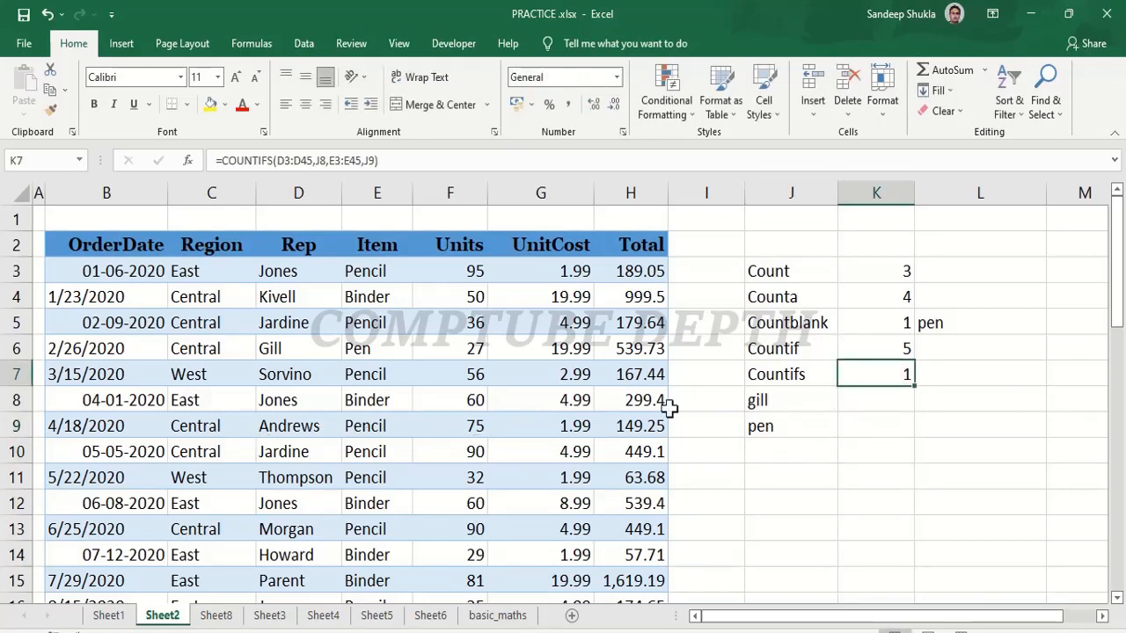
click(777, 429)
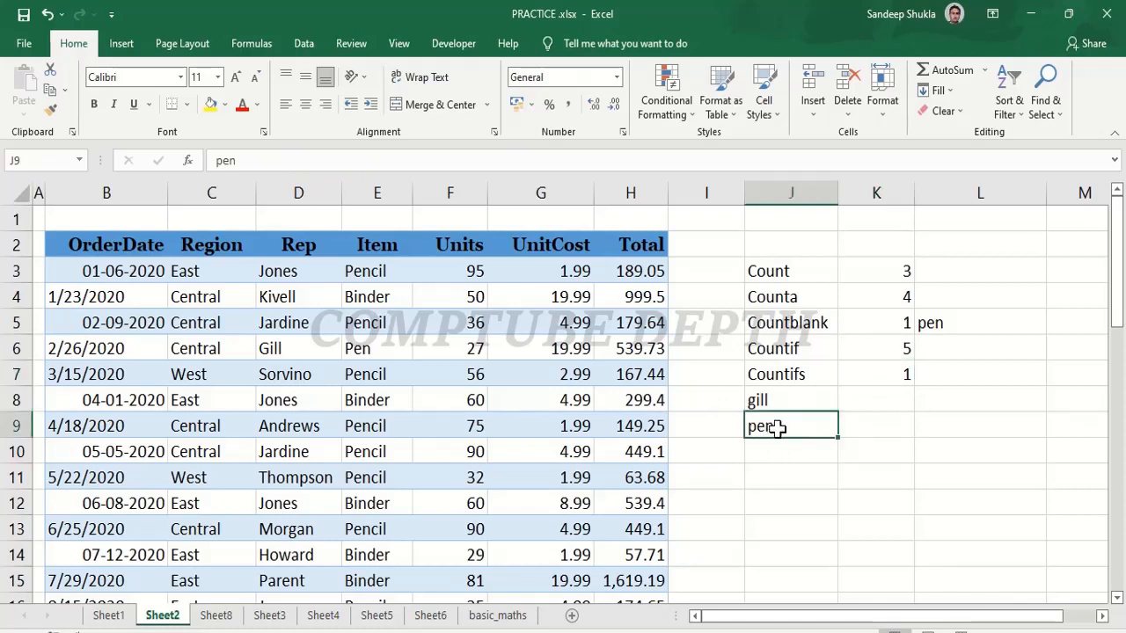
double_click(777, 428)
text(cil)
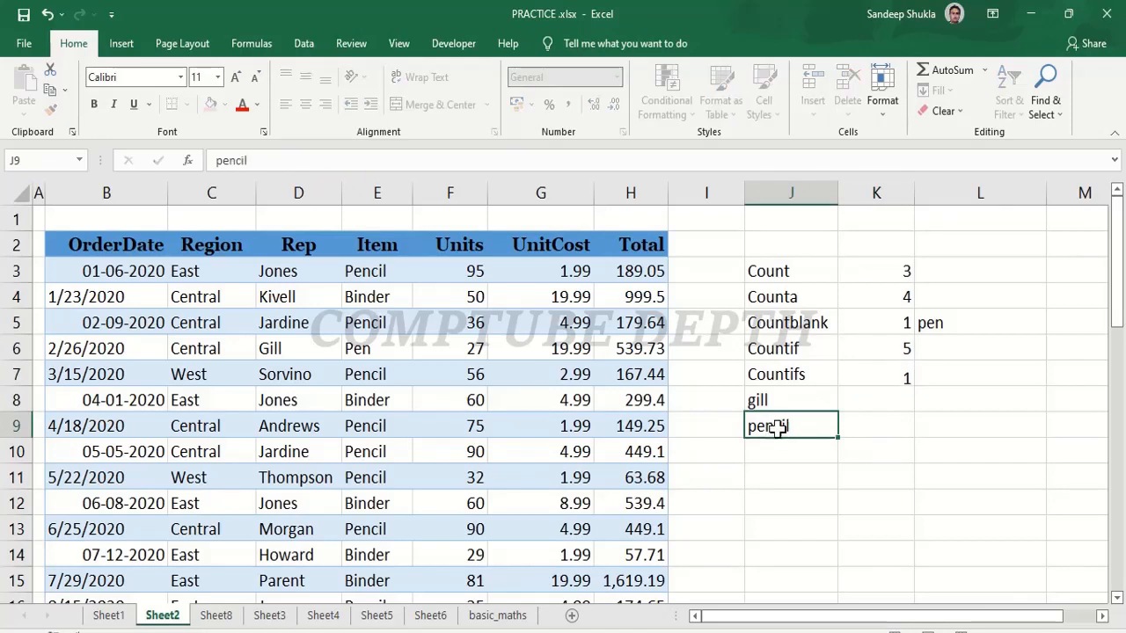
key(Return)
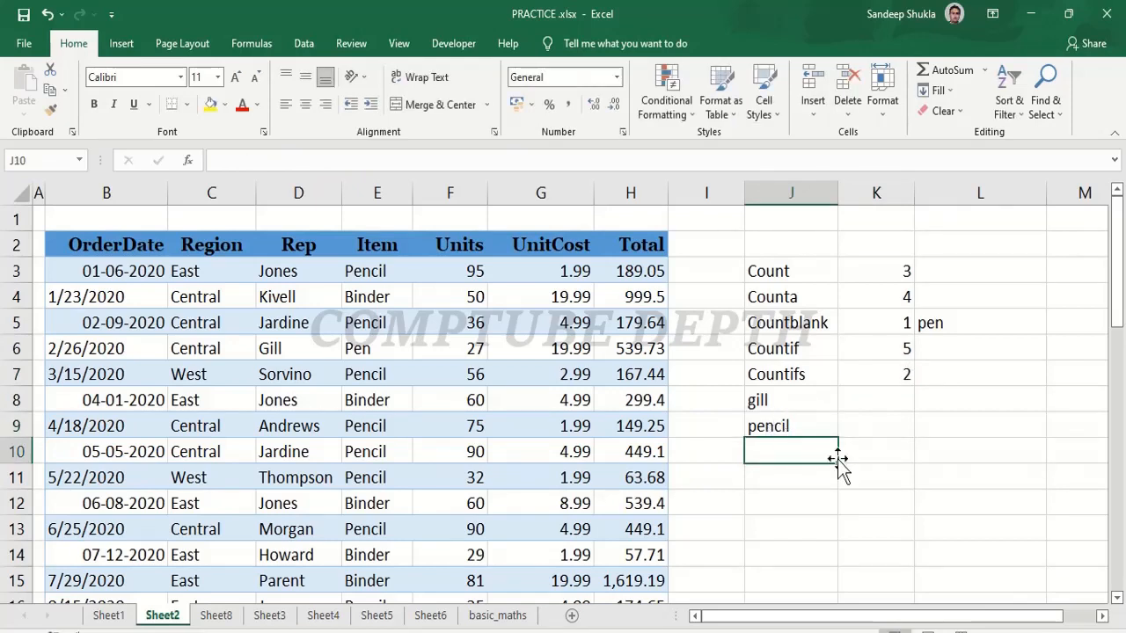